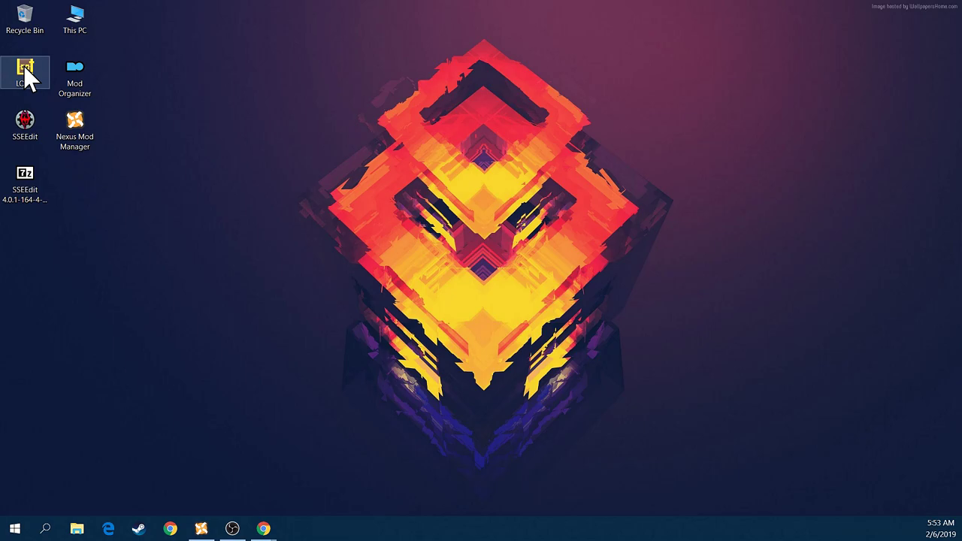
# Launch LOOT and set the managed game to TES V: Skyrim Special Edition
pyautogui.doubleClick(24, 69)
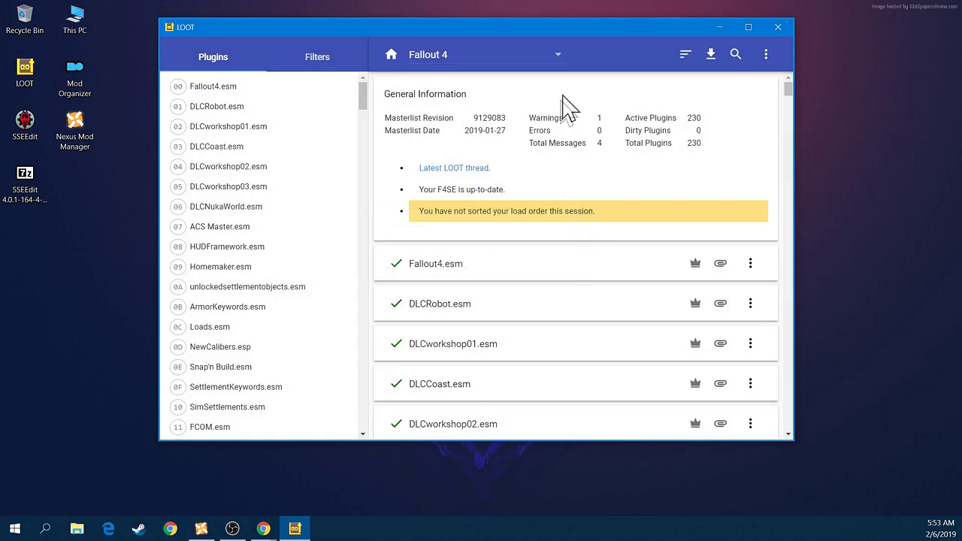
pyautogui.click(563, 56)
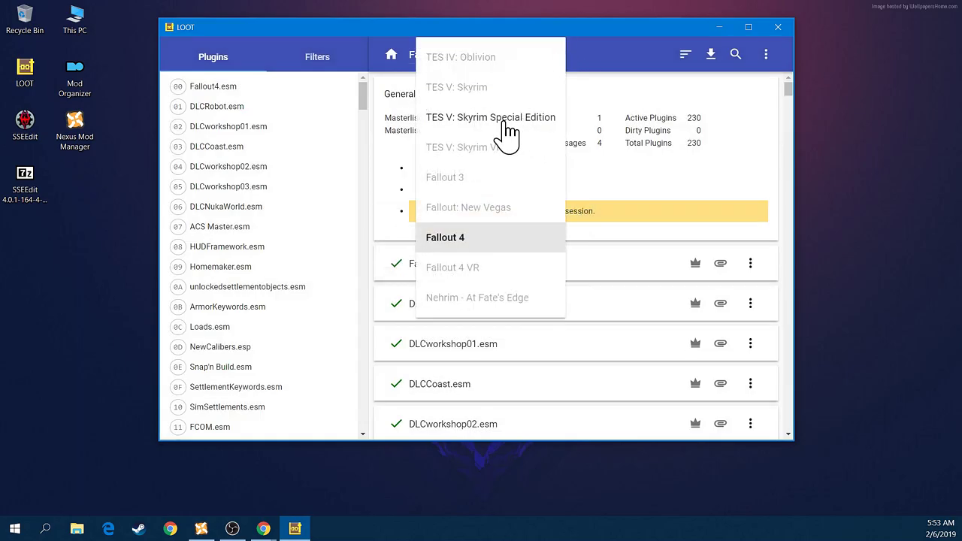
pyautogui.click(505, 118)
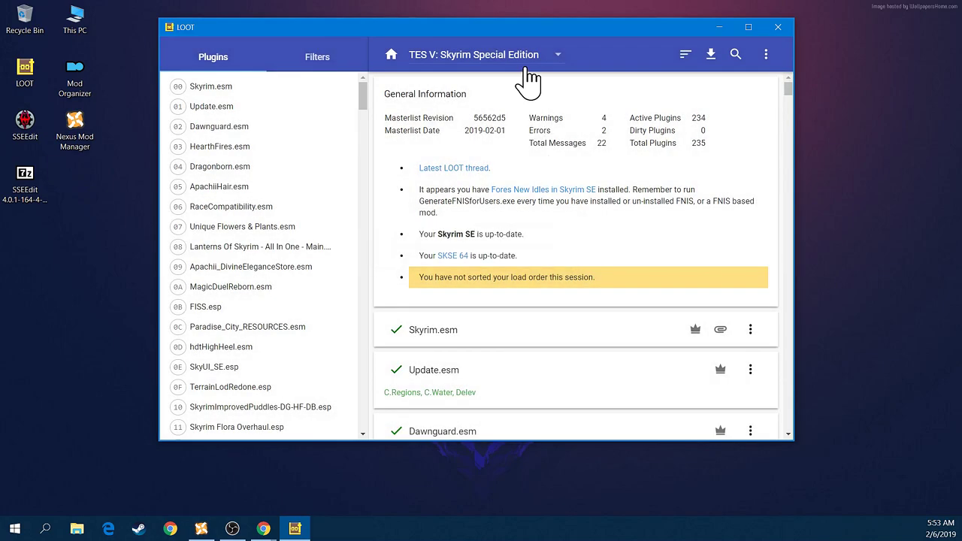
pyautogui.click(503, 55)
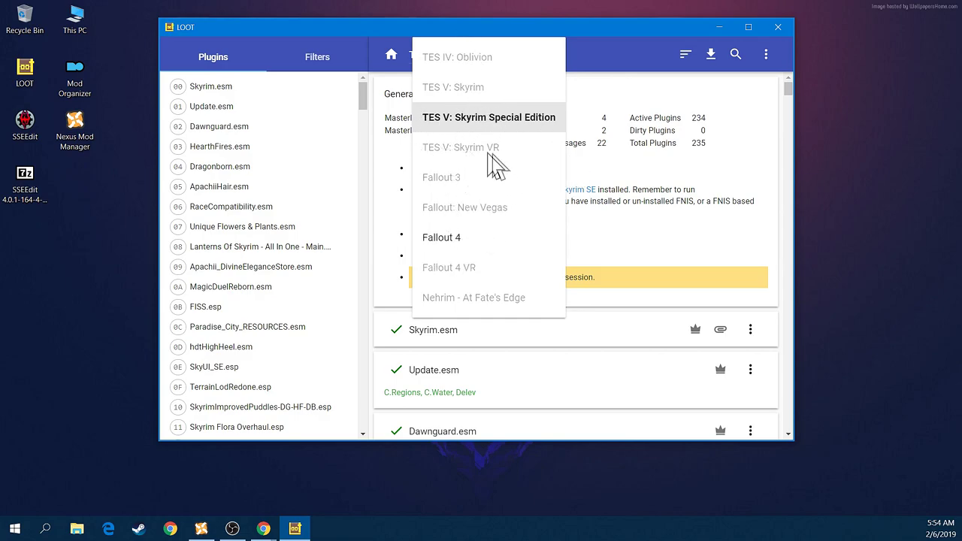
pyautogui.click(508, 121)
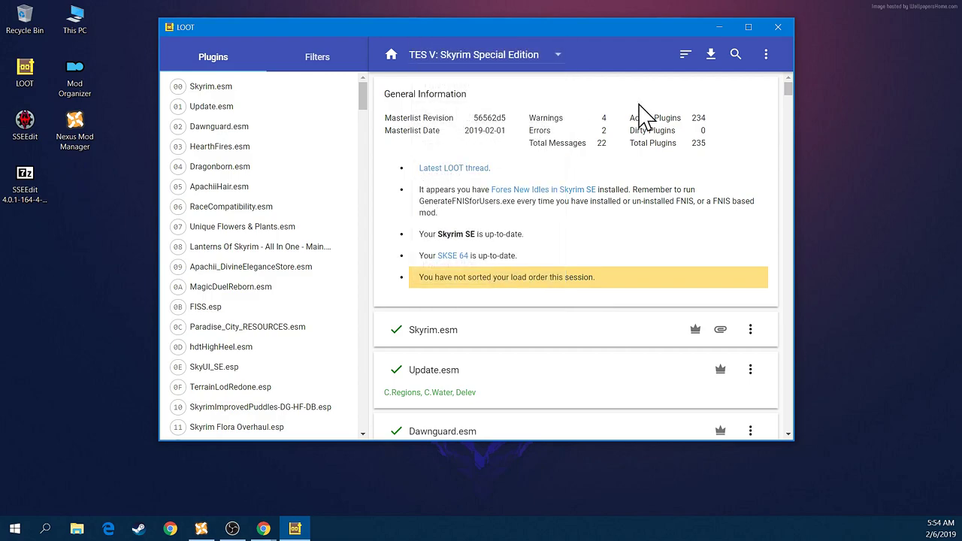
# Examine the general information's error and dirty plugin counts and the plugin entries of the official masters
pyautogui.moveTo(526, 129); pyautogui.dragTo(557, 136)
pyautogui.click(557, 137)
pyautogui.moveTo(630, 130); pyautogui.dragTo(676, 130)
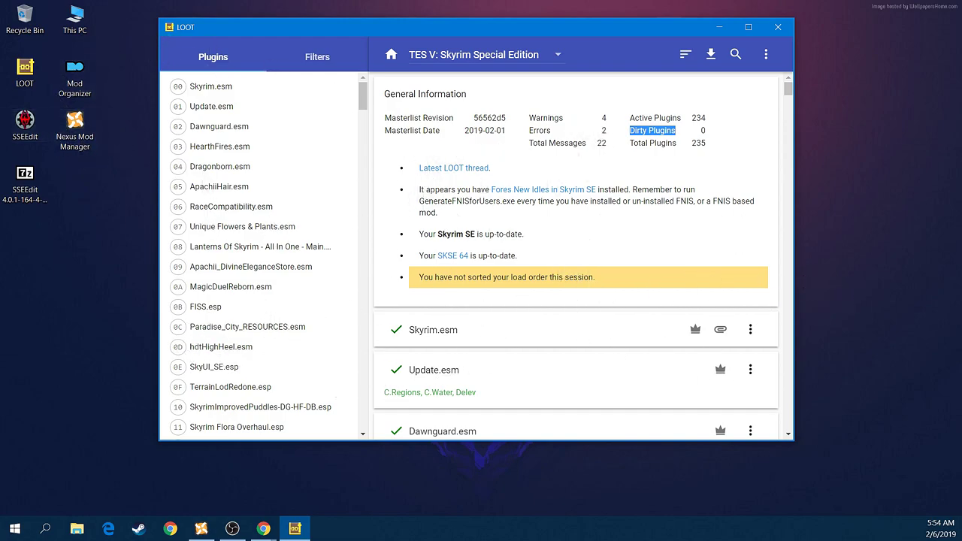
pyautogui.scroll(-3, 640, 206)
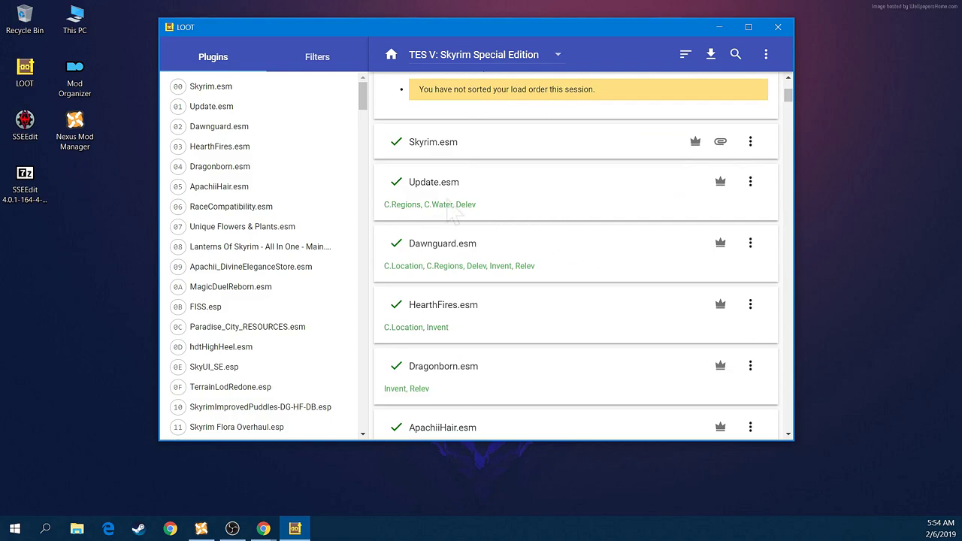
pyautogui.scroll(-1, 547, 295)
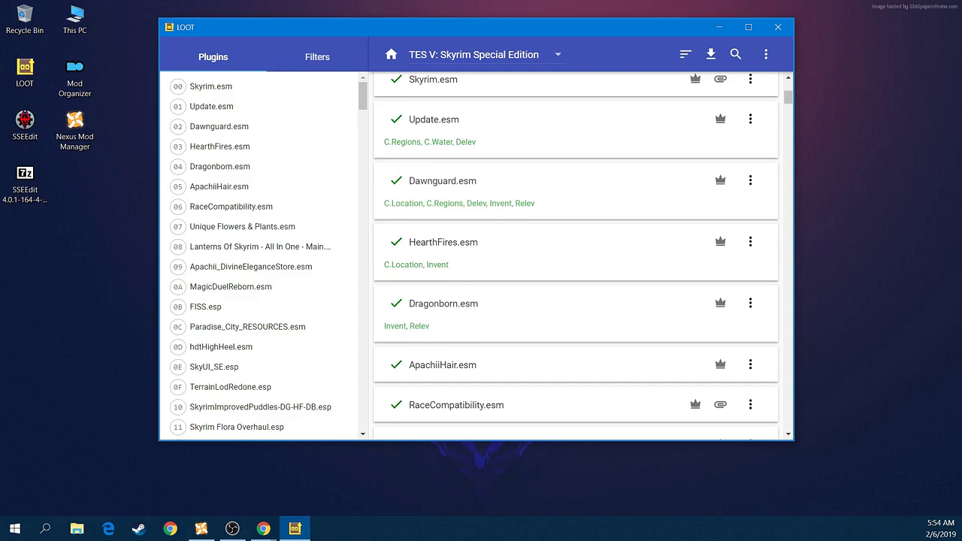
pyautogui.scroll(-4, 481, 338)
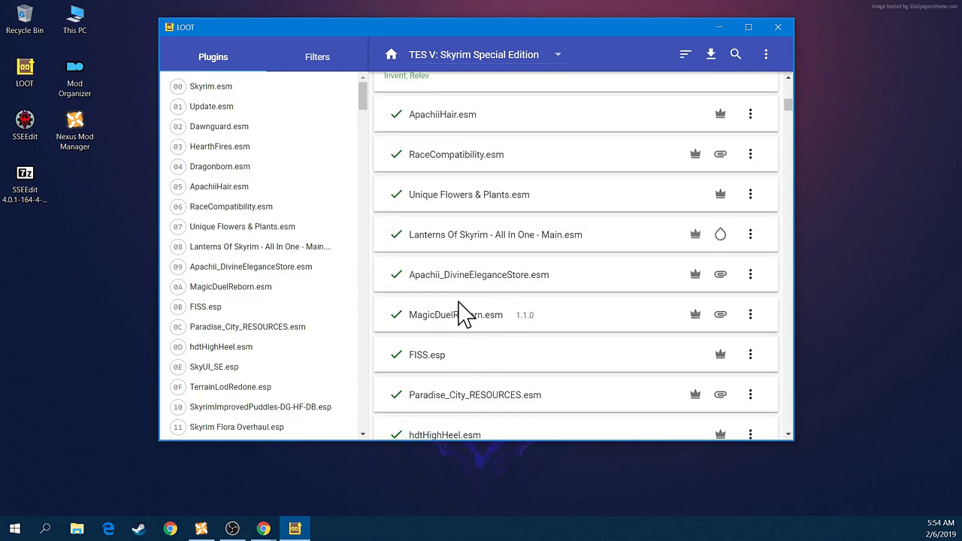
pyautogui.scroll(8, 597, 296)
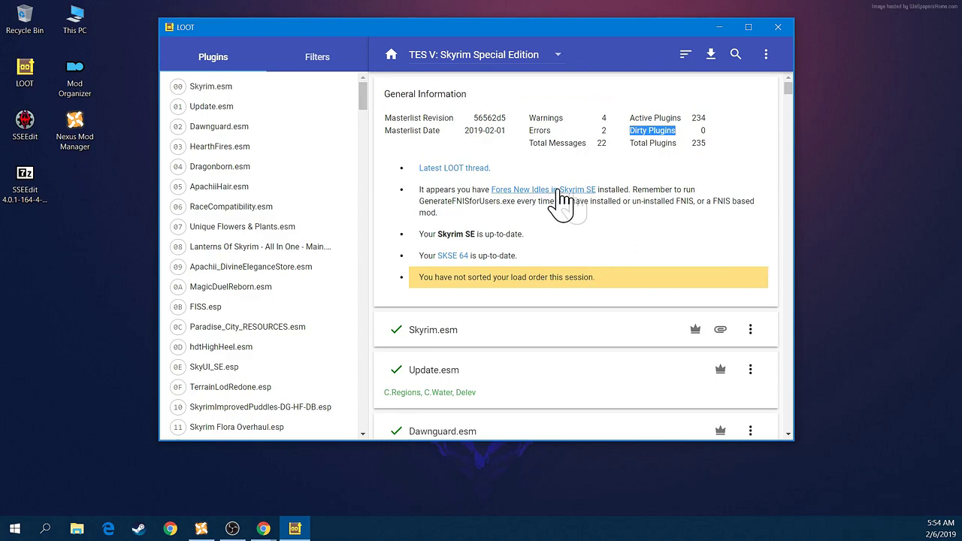
pyautogui.scroll(-1, 466, 324)
pyautogui.scroll(-2, 526, 316)
pyautogui.scroll(4, 571, 300)
pyautogui.scroll(-5, 512, 366)
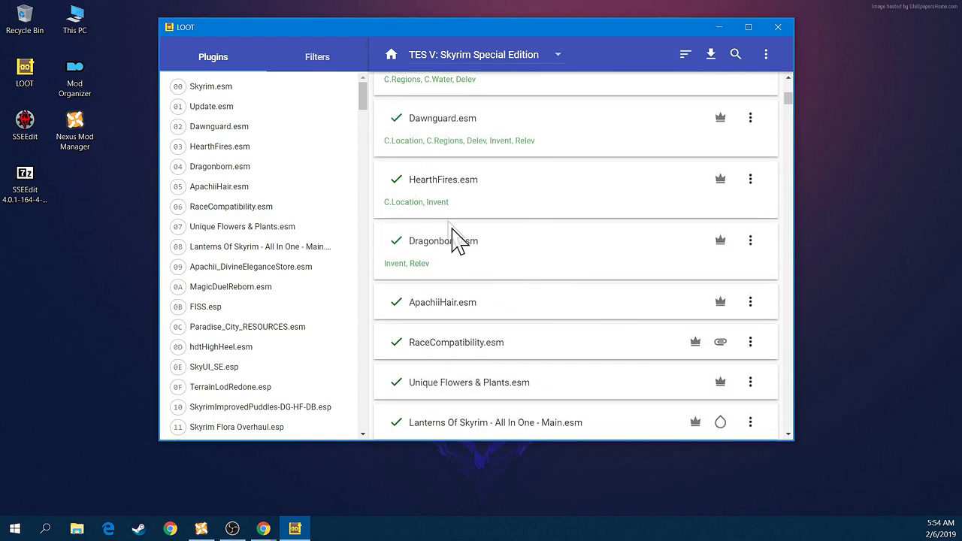
pyautogui.scroll(4, 549, 346)
pyautogui.scroll(-2, 450, 308)
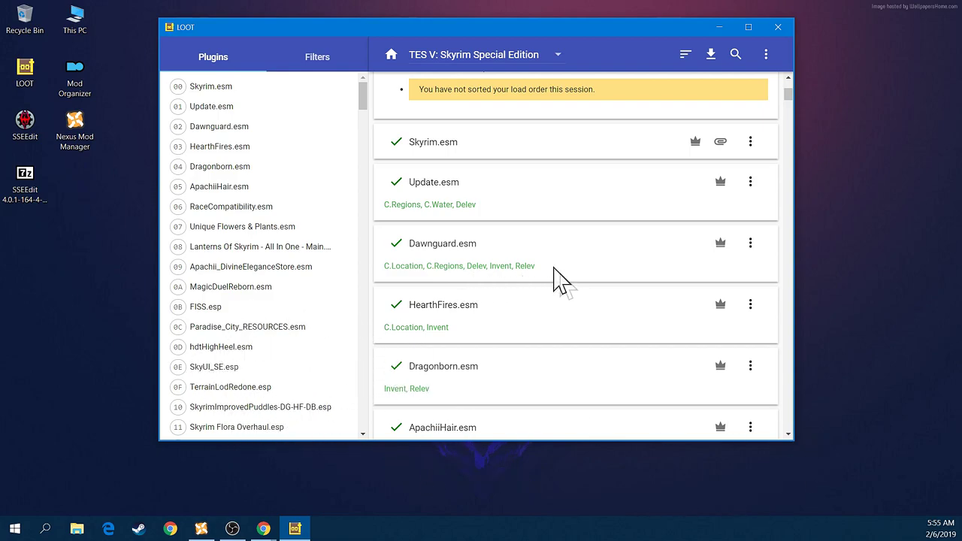
pyautogui.scroll(3, 562, 286)
pyautogui.scroll(-4, 466, 361)
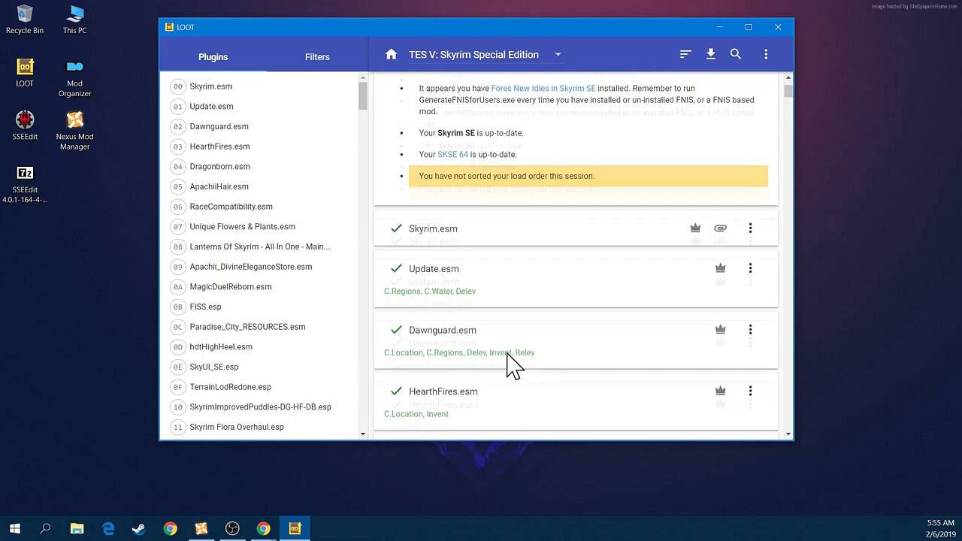
pyautogui.scroll(-2, 430, 322)
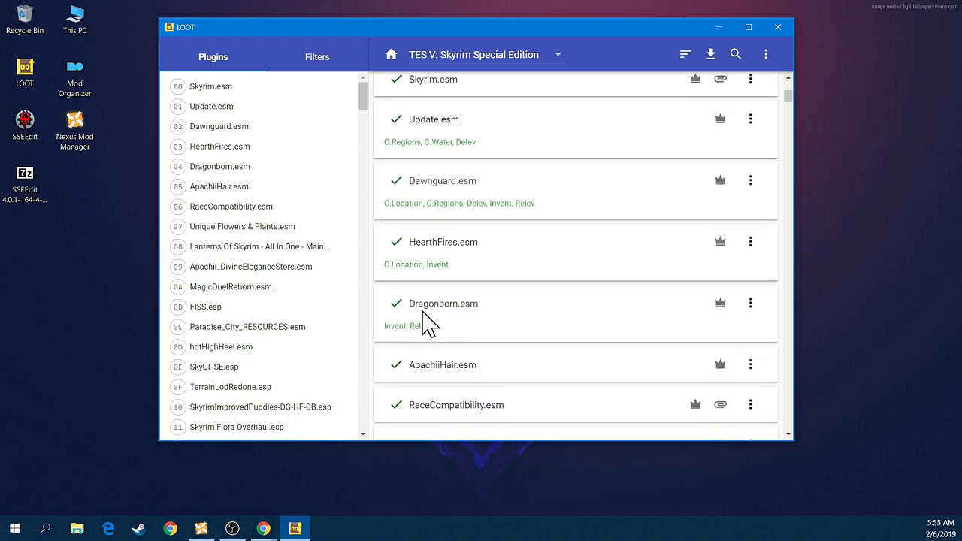
pyautogui.scroll(7, 494, 258)
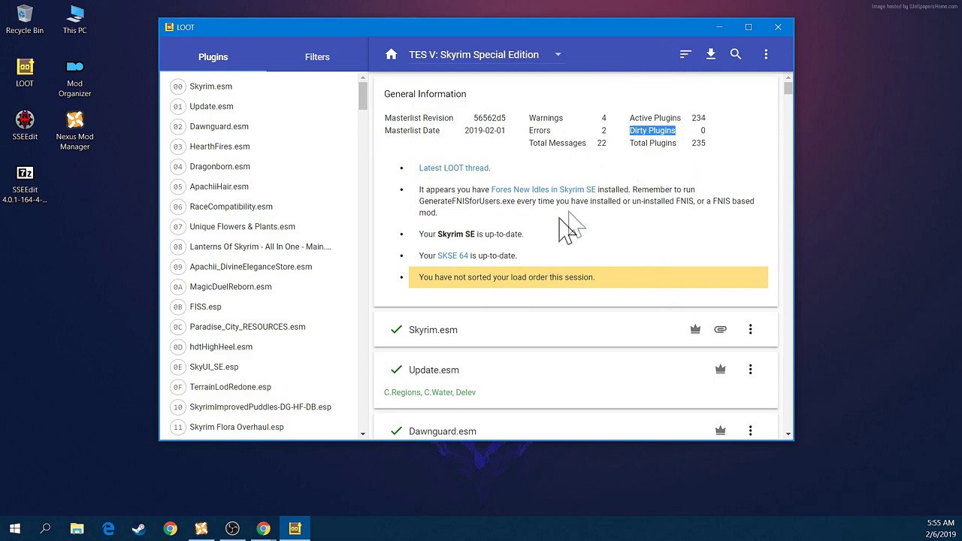
# Sort the load order and check the plugin entries for incompatibility errors and missing-patch warnings
pyautogui.click(686, 56)
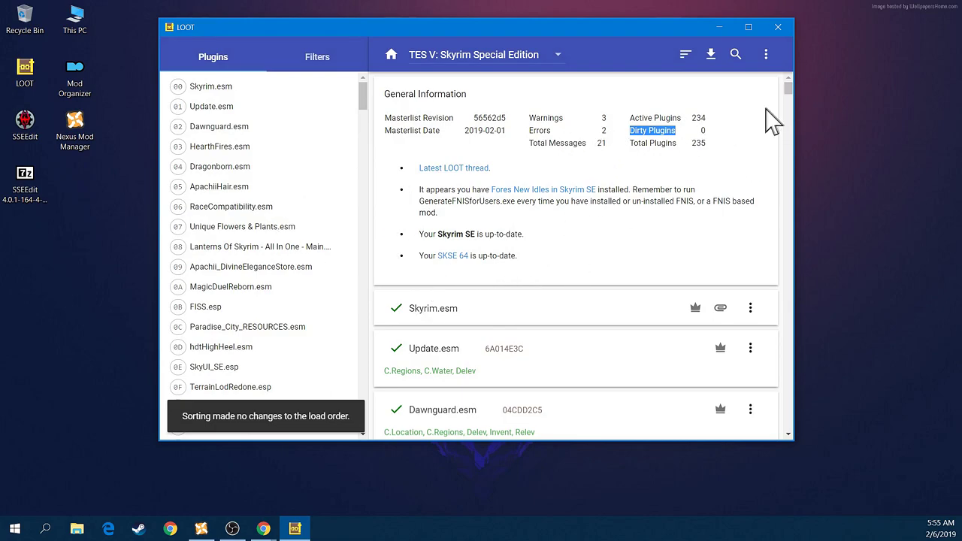
pyautogui.moveTo(789, 92); pyautogui.dragTo(787, 137)
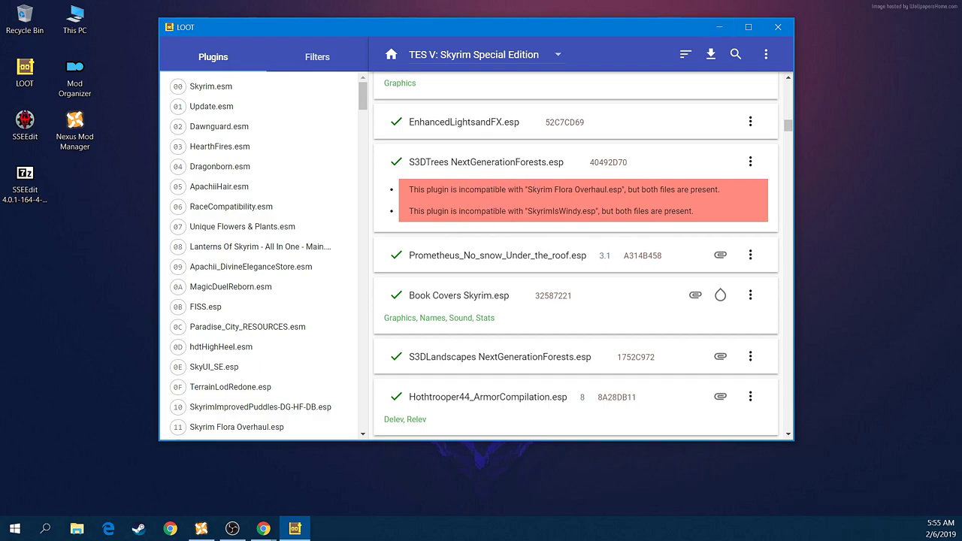
pyautogui.scroll(-10, 535, 256)
pyautogui.scroll(-15, 527, 282)
pyautogui.scroll(-15, 515, 280)
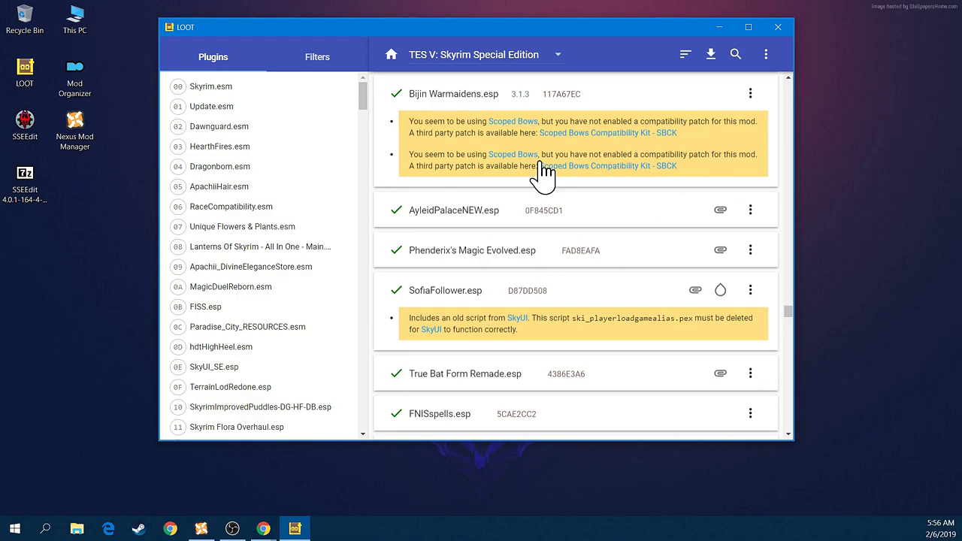
pyautogui.scroll(1, 543, 172)
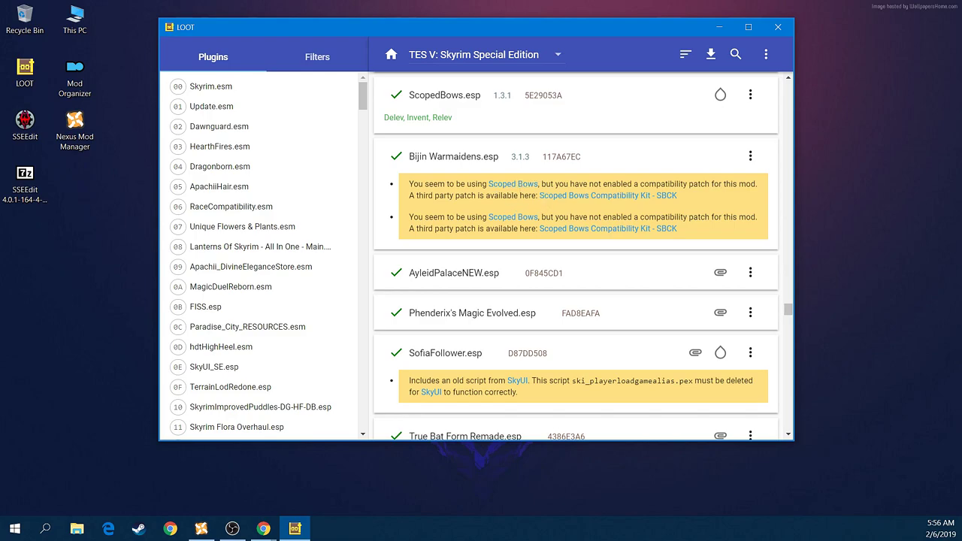
# Look up the files of the Scoped Bows Compatibility Kit linked in the Bijin Warmaidens.esp warning, then return to LOOT
pyautogui.click(598, 198)
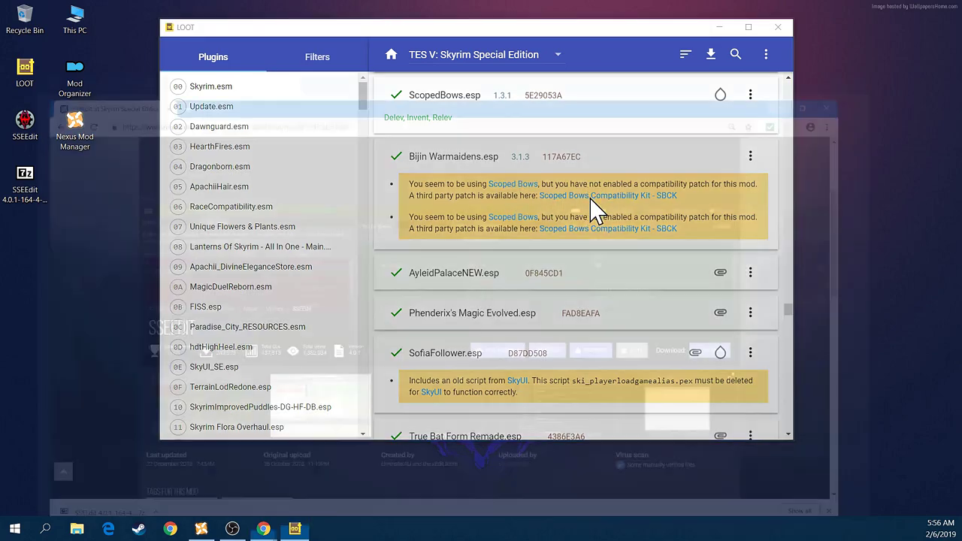
pyautogui.scroll(-5, 524, 273)
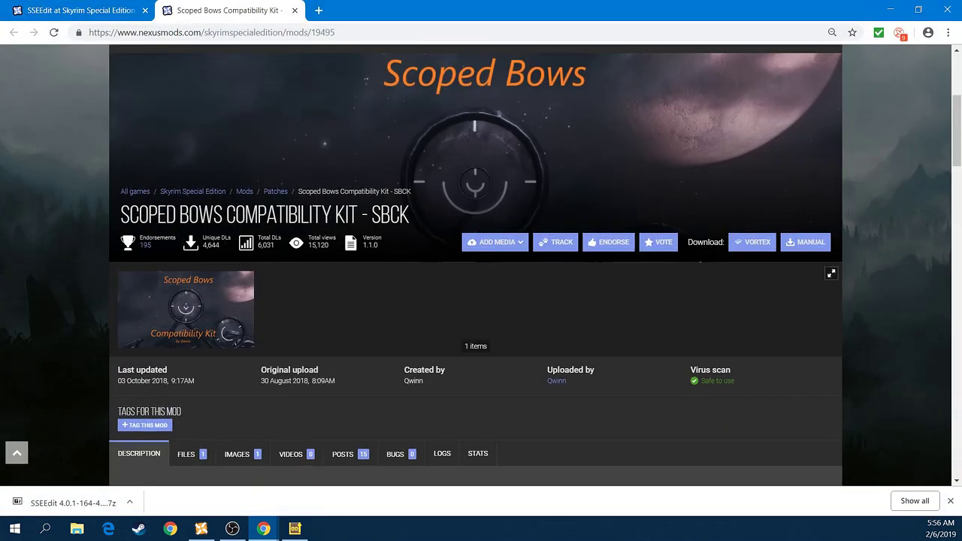
pyautogui.scroll(-3, 286, 286)
pyautogui.click(205, 269)
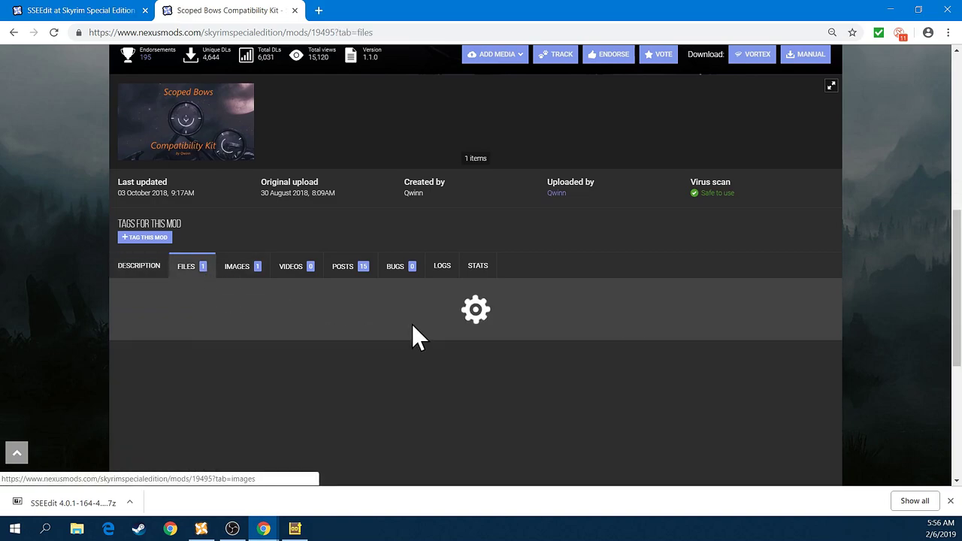
pyautogui.scroll(-1, 421, 334)
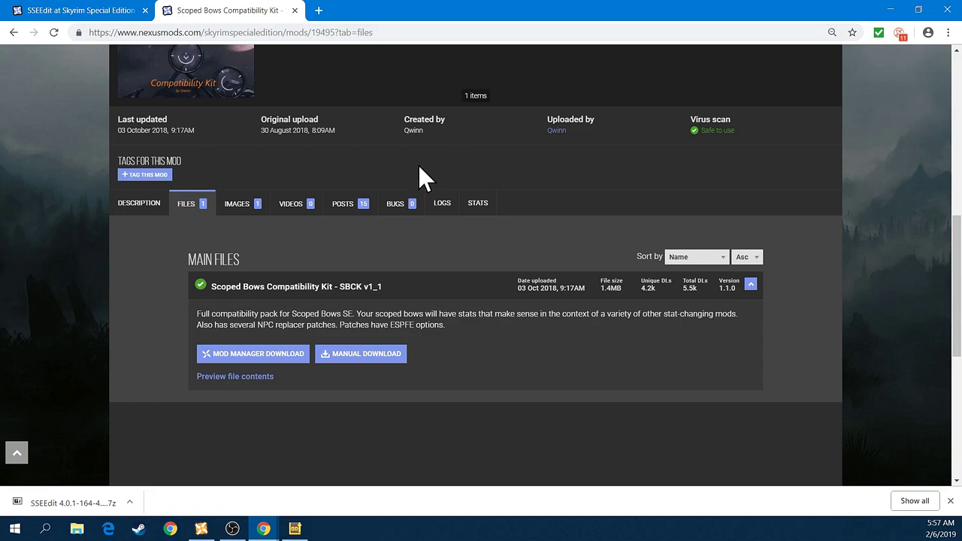
pyautogui.click(295, 10)
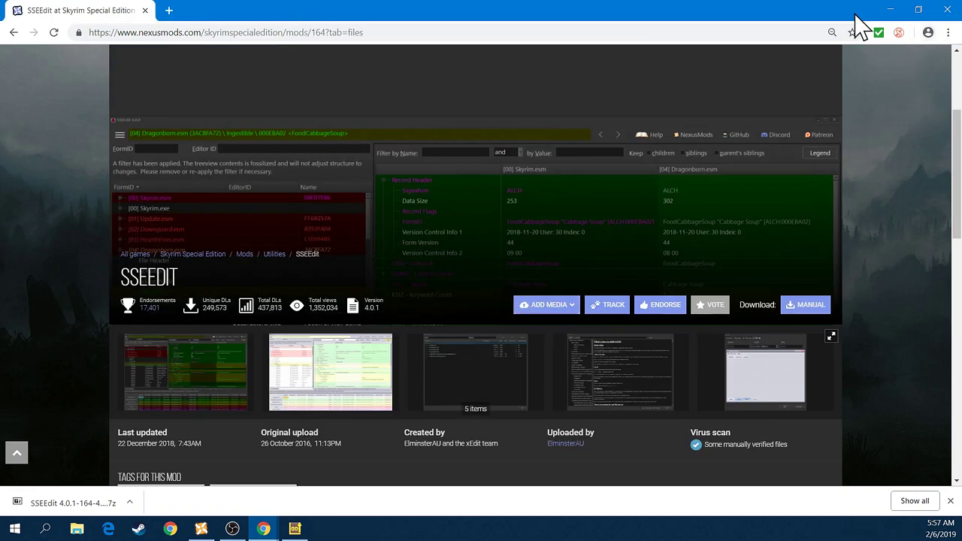
pyautogui.click(890, 9)
# Review the SofiaFollower.esp warning and the surrounding plugin entries and general information, then close LOOT
pyautogui.scroll(-2, 594, 286)
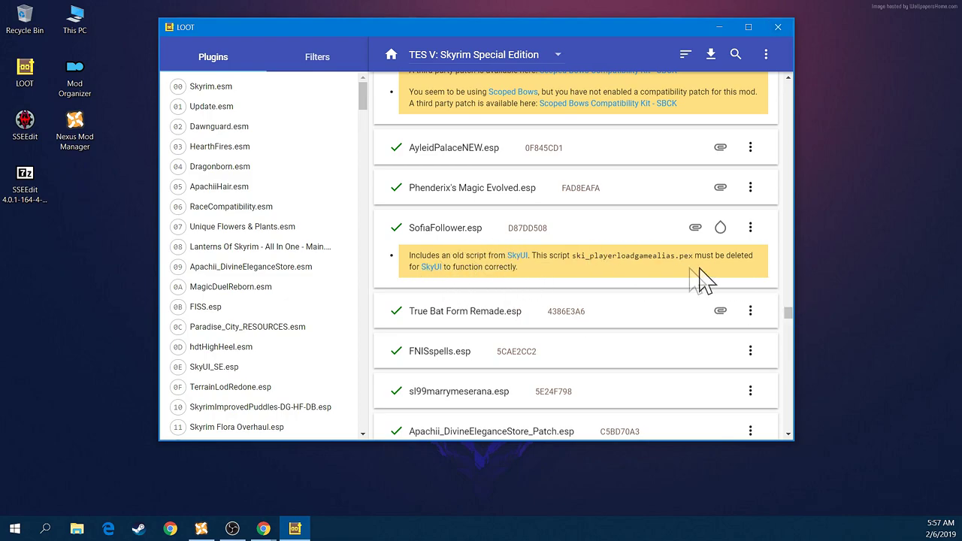
pyautogui.scroll(-3, 699, 289)
pyautogui.scroll(4, 696, 299)
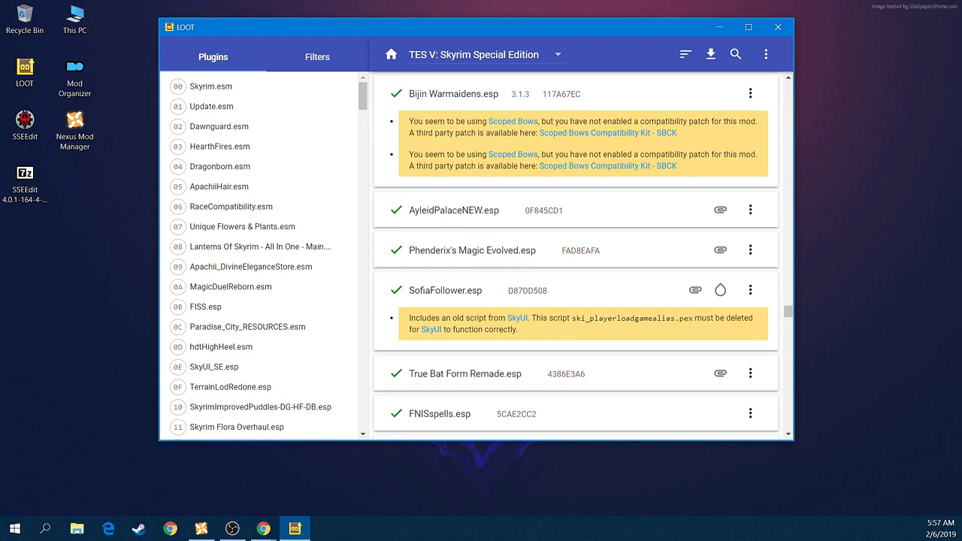
pyautogui.scroll(-3, 632, 258)
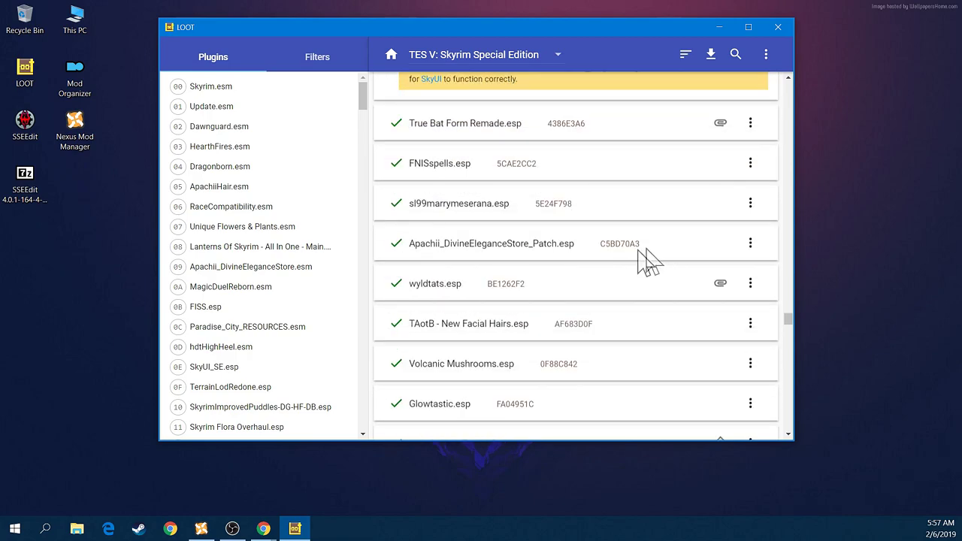
pyautogui.scroll(3, 661, 308)
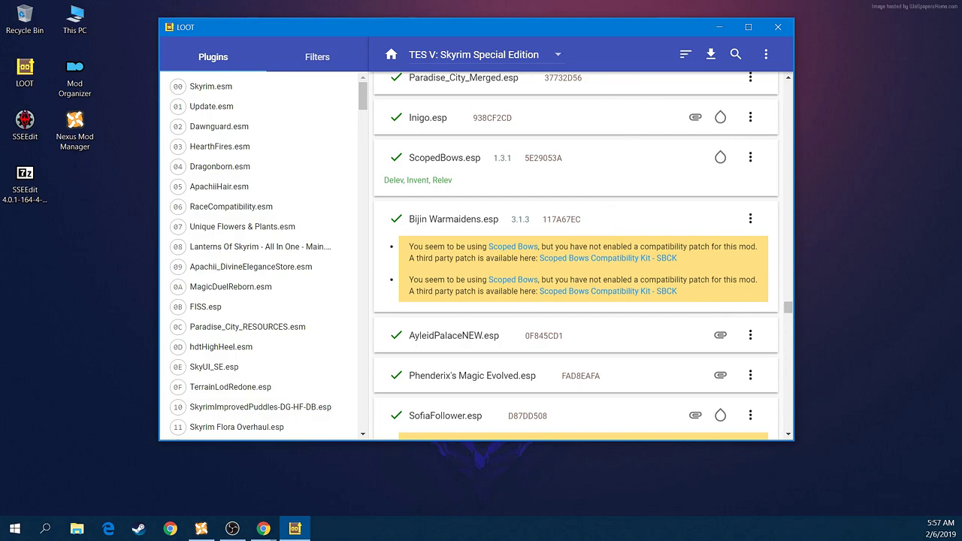
pyautogui.scroll(15, 548, 294)
pyautogui.scroll(15, 612, 293)
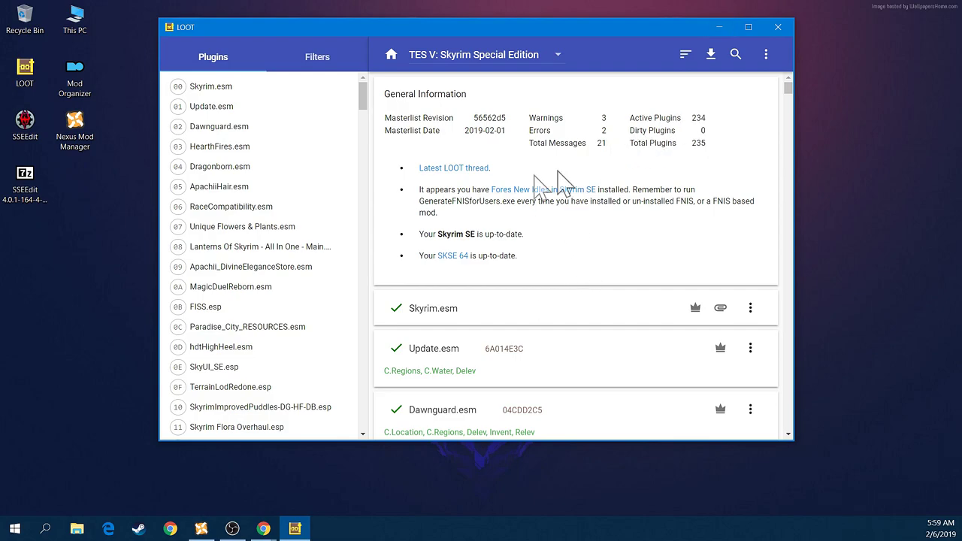
pyautogui.scroll(-6, 571, 278)
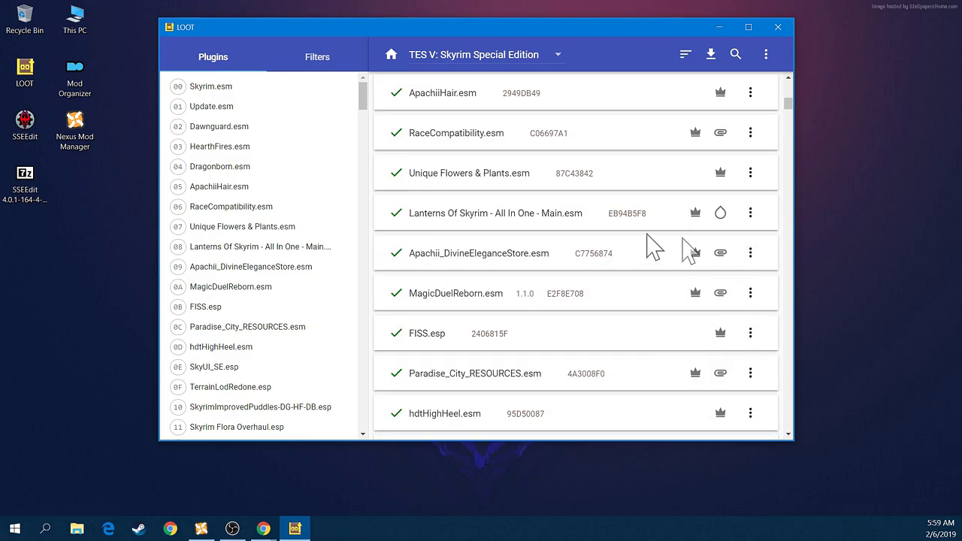
pyautogui.scroll(-3, 615, 323)
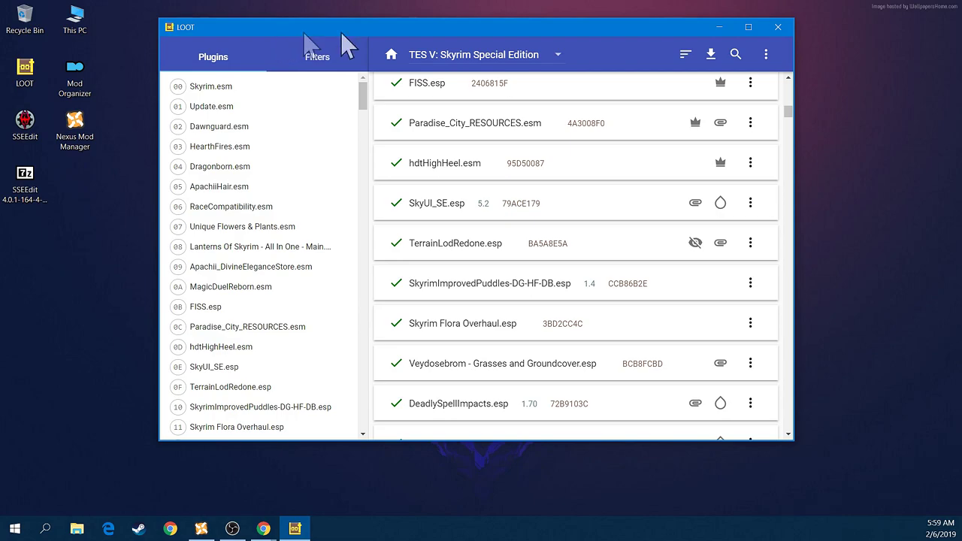
pyautogui.click(777, 32)
# Switch to the LOOT website in Chrome, open the LOOT v0.14.2 release page and choose the LOOT.Installer.exe download
pyautogui.moveTo(264, 527)
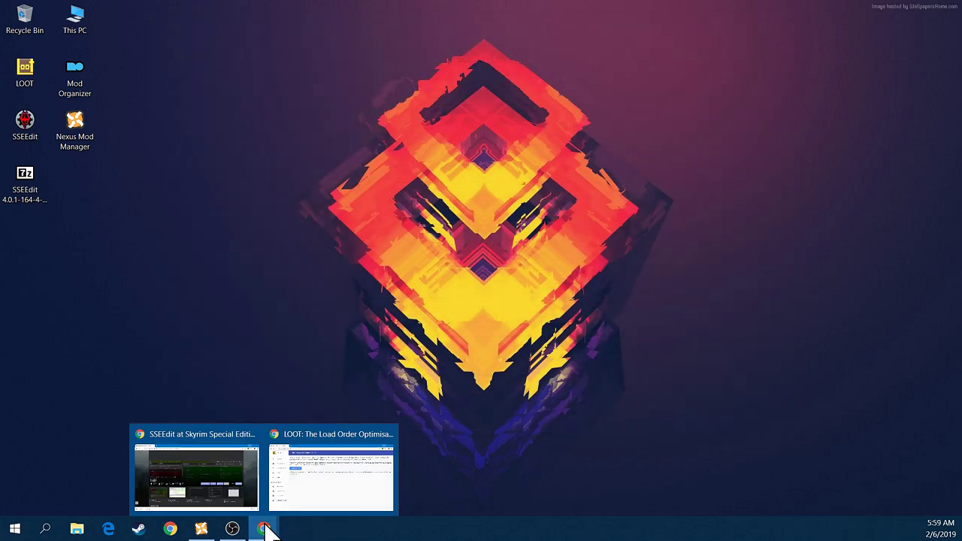
pyautogui.click(335, 478)
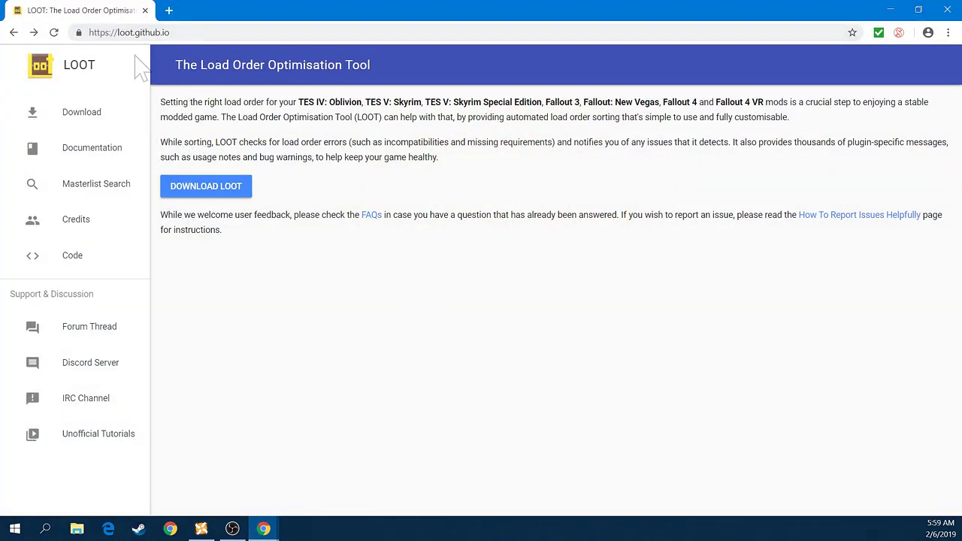
pyautogui.click(200, 190)
pyautogui.scroll(-2, 356, 264)
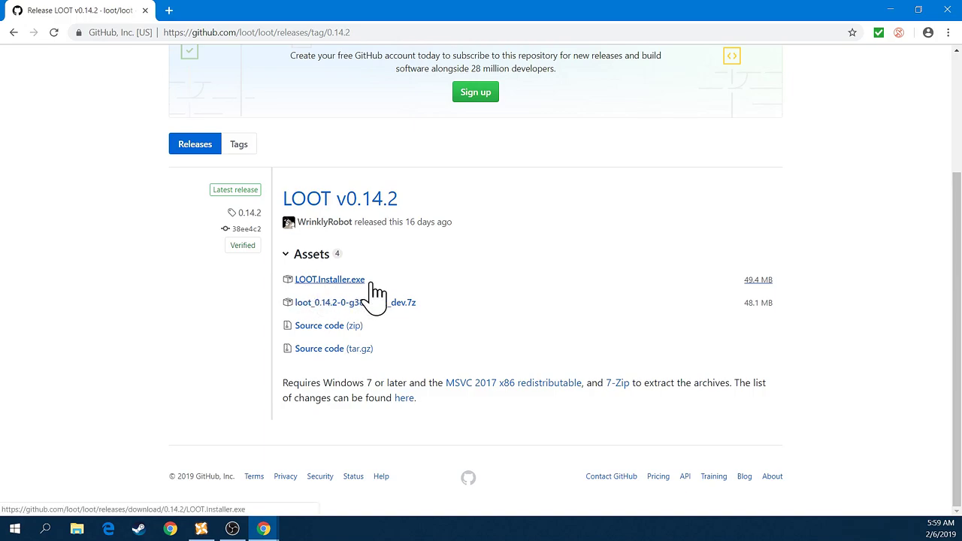
pyautogui.click(352, 280)
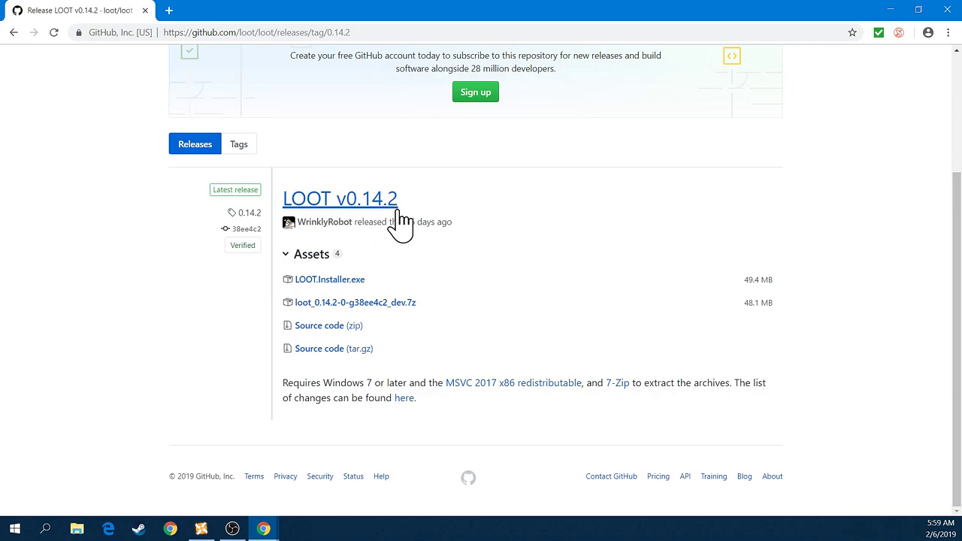
# Switch to the SSEEdit page on Nexus Mods, check the SSEEdit 4.0.1 main file download, and minimize the browser
pyautogui.click(899, 11)
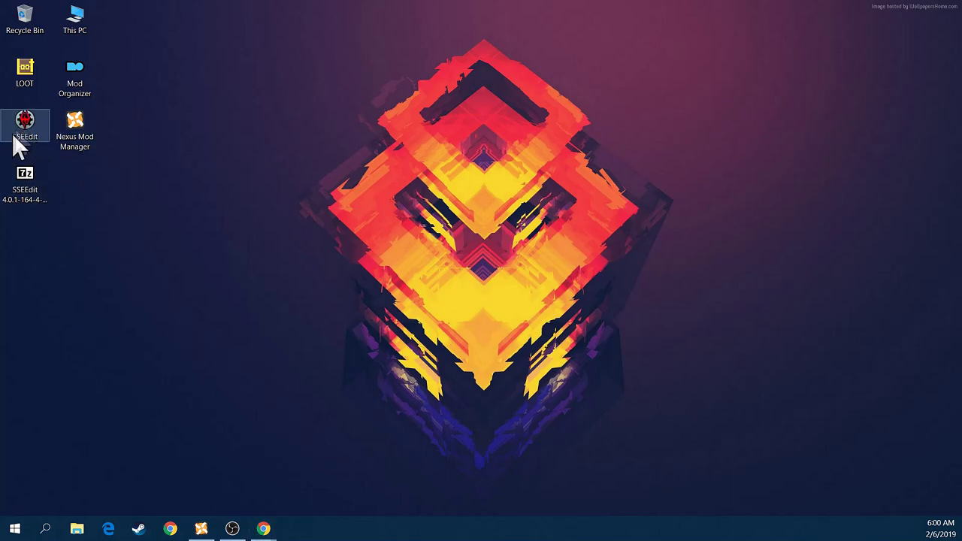
pyautogui.click(263, 529)
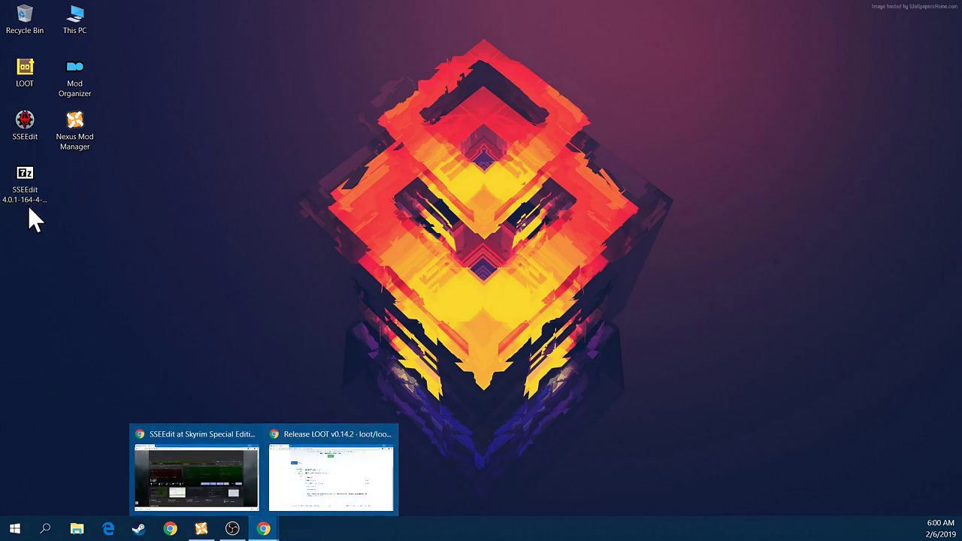
pyautogui.click(239, 493)
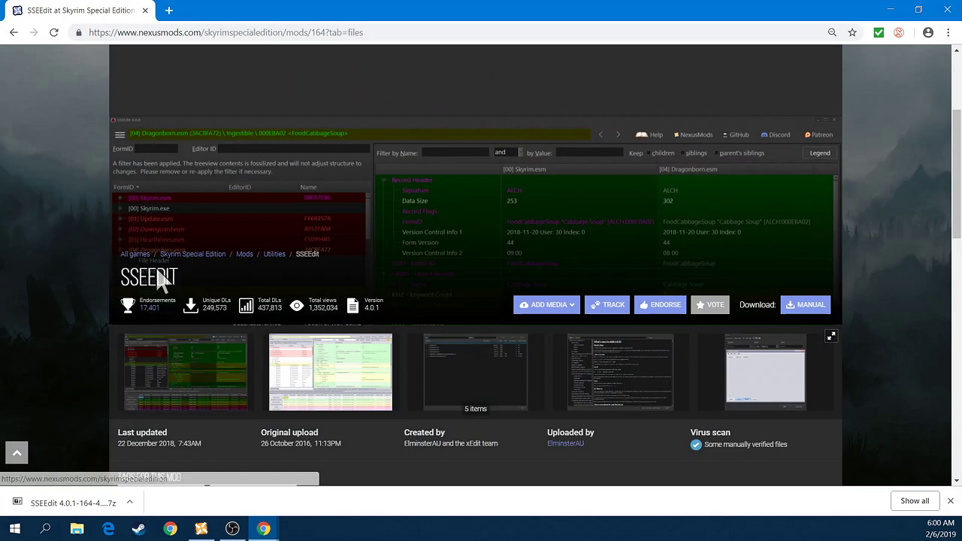
pyautogui.scroll(-3, 333, 266)
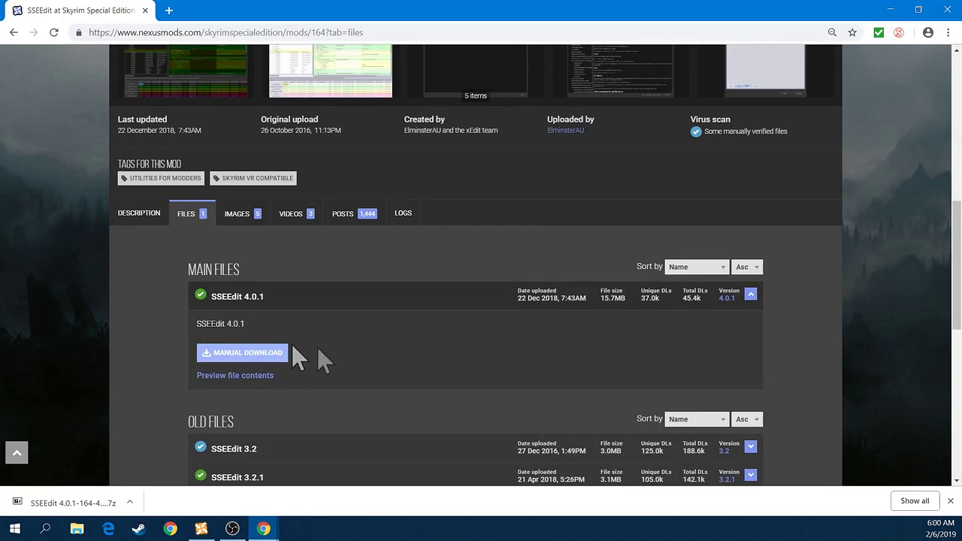
pyautogui.scroll(3, 291, 308)
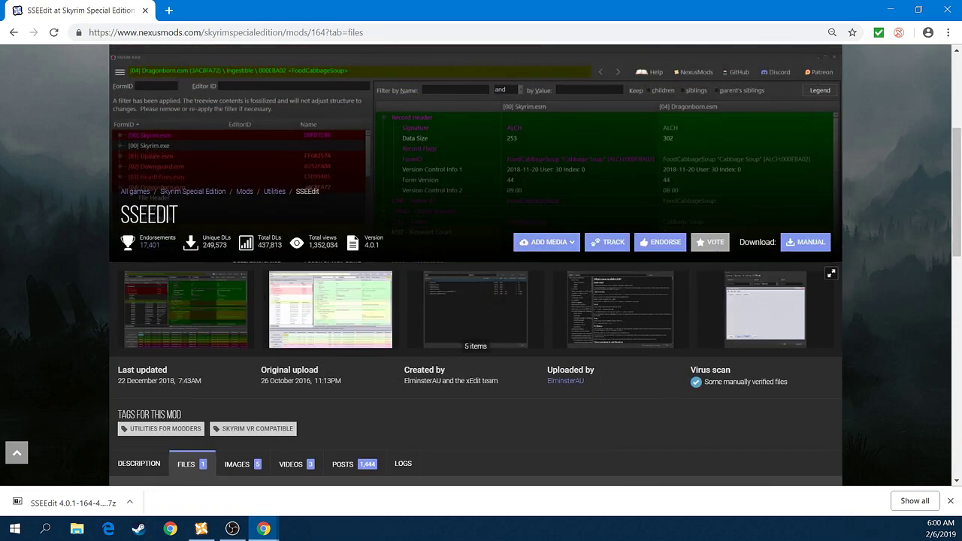
pyautogui.click(891, 10)
# Extract the SSEEdit 4.0.1 archive on the desktop into its own folder with 7-Zip and open the extracted folder
pyautogui.moveTo(25, 180); pyautogui.dragTo(380, 105)
pyautogui.rightClick(381, 104)
pyautogui.click(375, 128)
pyautogui.rightClick(376, 128)
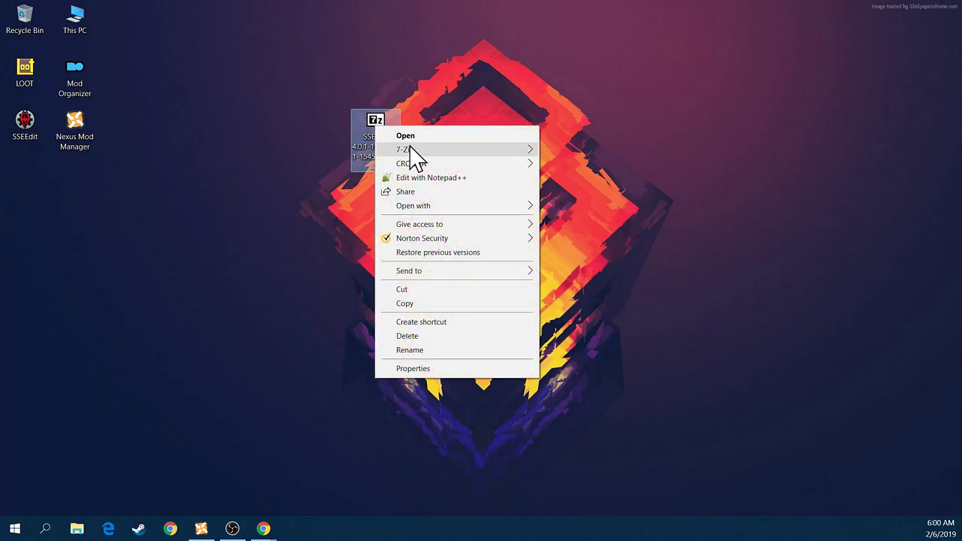
pyautogui.moveTo(413, 150)
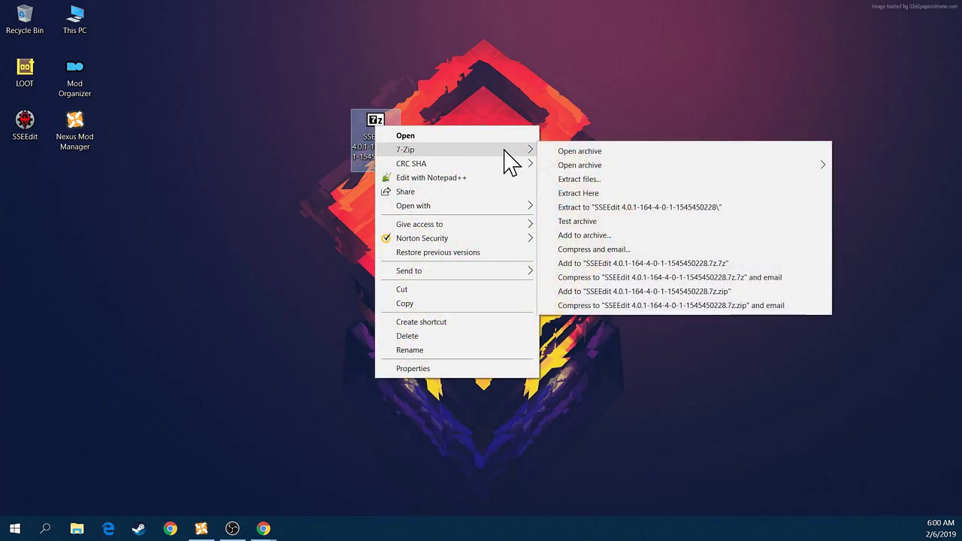
pyautogui.click(602, 181)
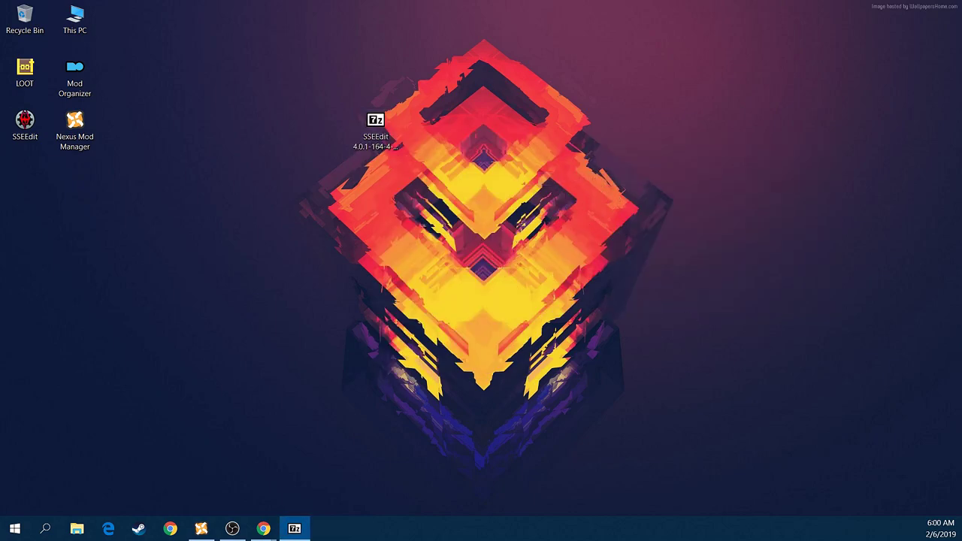
pyautogui.moveTo(350, 109)
pyautogui.mouseDown()
pyautogui.moveTo(351, 325)
pyautogui.moveTo(351, 109)
pyautogui.mouseUp()
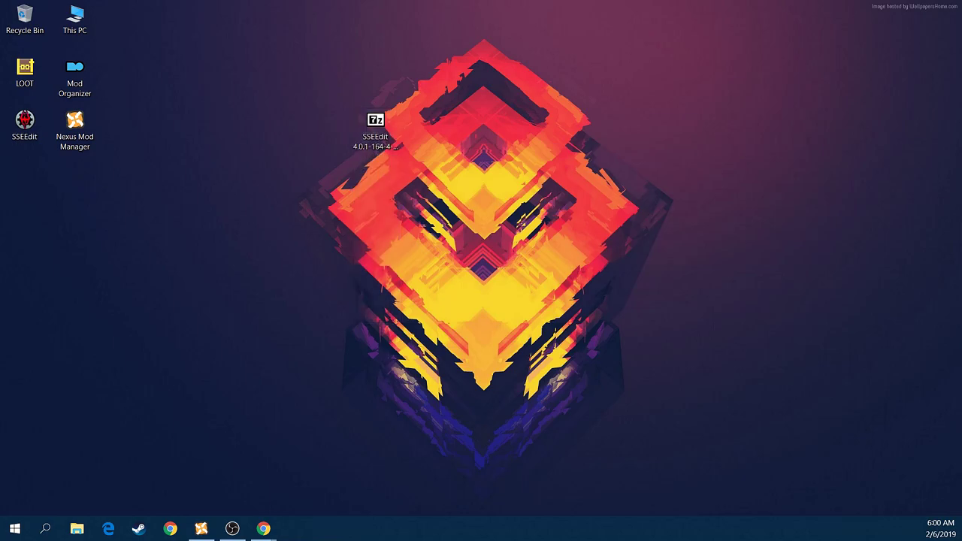
pyautogui.moveTo(477, 82); pyautogui.dragTo(372, 214)
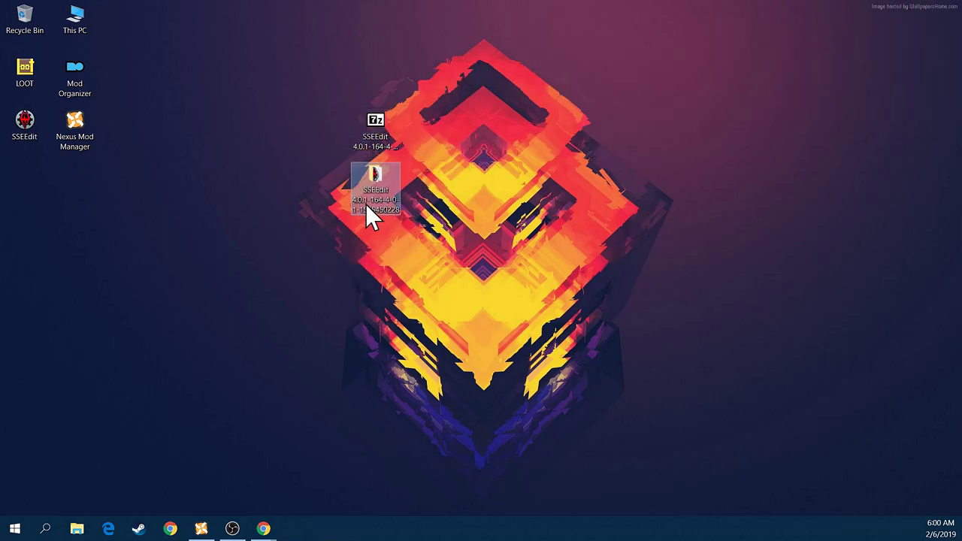
pyautogui.doubleClick(369, 205)
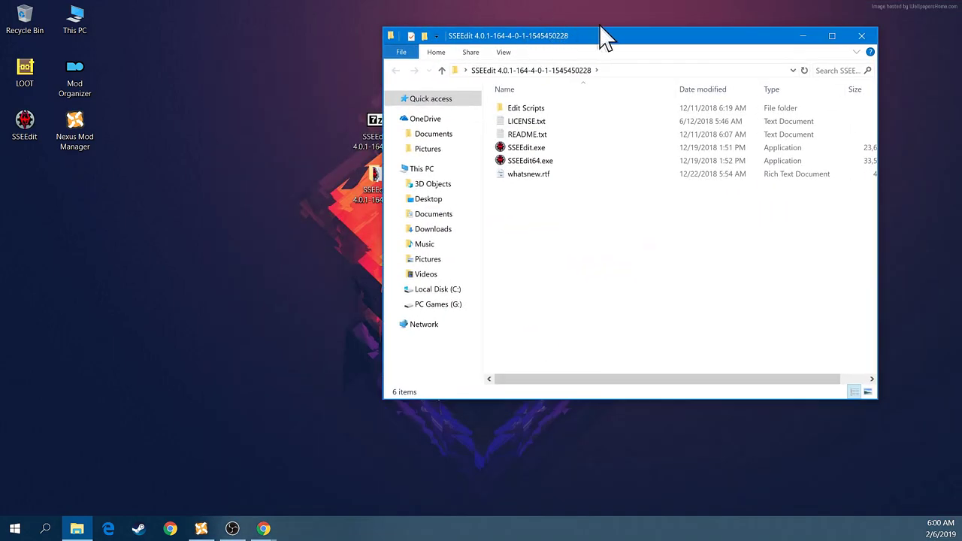
pyautogui.moveTo(603, 30); pyautogui.dragTo(540, 69)
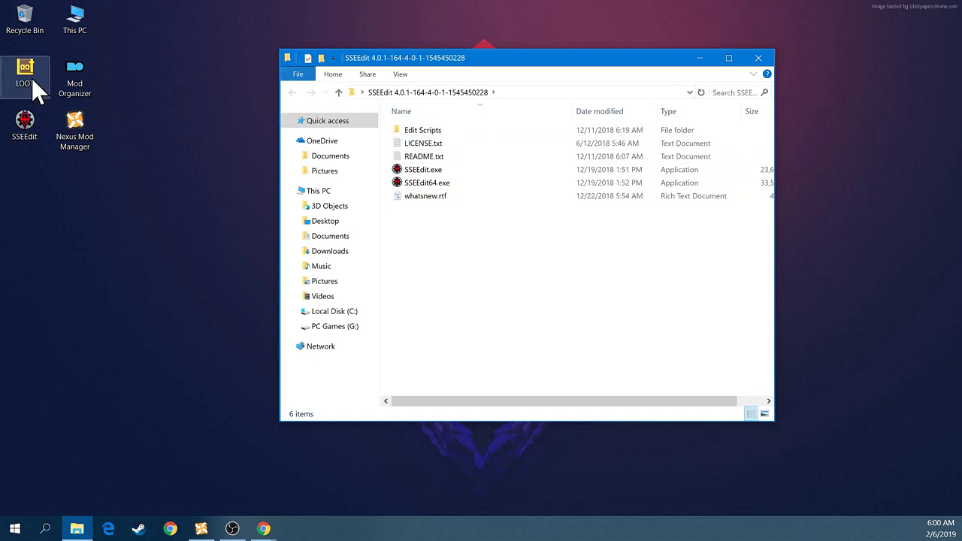
# Start Nexus Mod Manager for Skyrim Special Edition and open the game's root folder in File Explorer
pyautogui.doubleClick(75, 127)
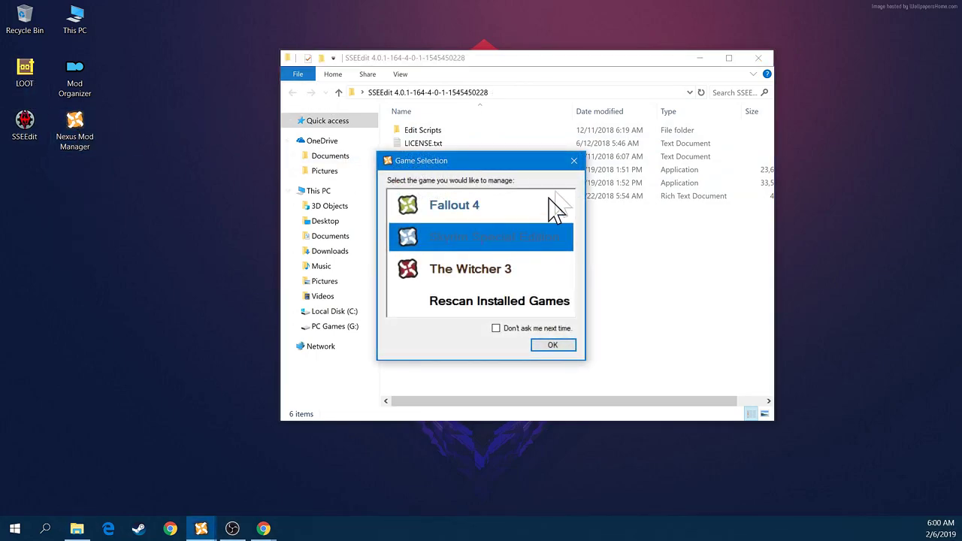
pyautogui.click(507, 340)
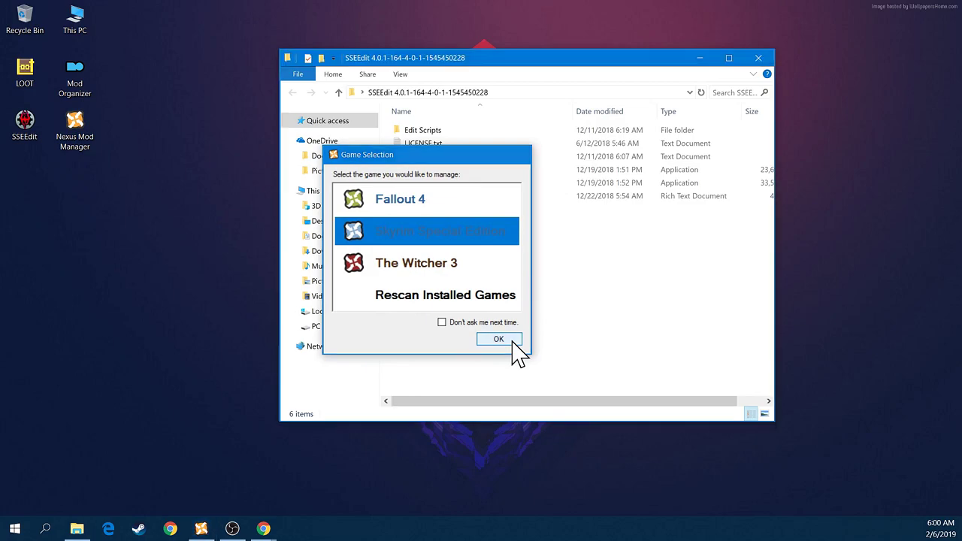
pyautogui.click(512, 345)
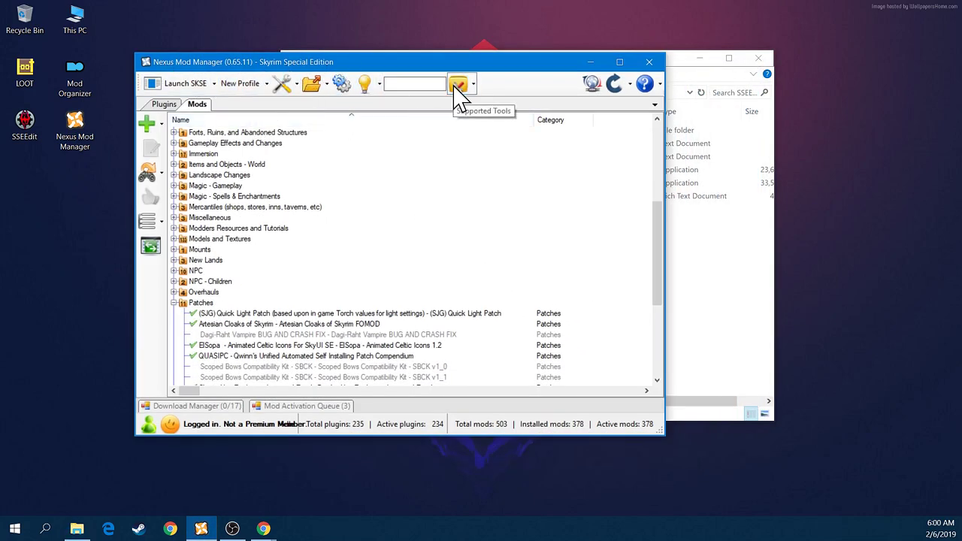
pyautogui.click(316, 85)
pyautogui.click(342, 100)
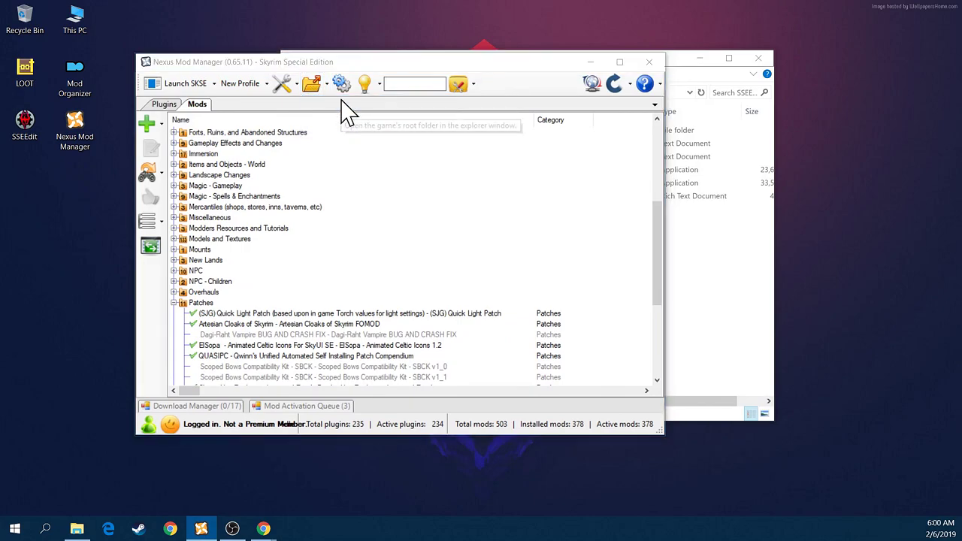
pyautogui.moveTo(525, 81); pyautogui.dragTo(405, 108)
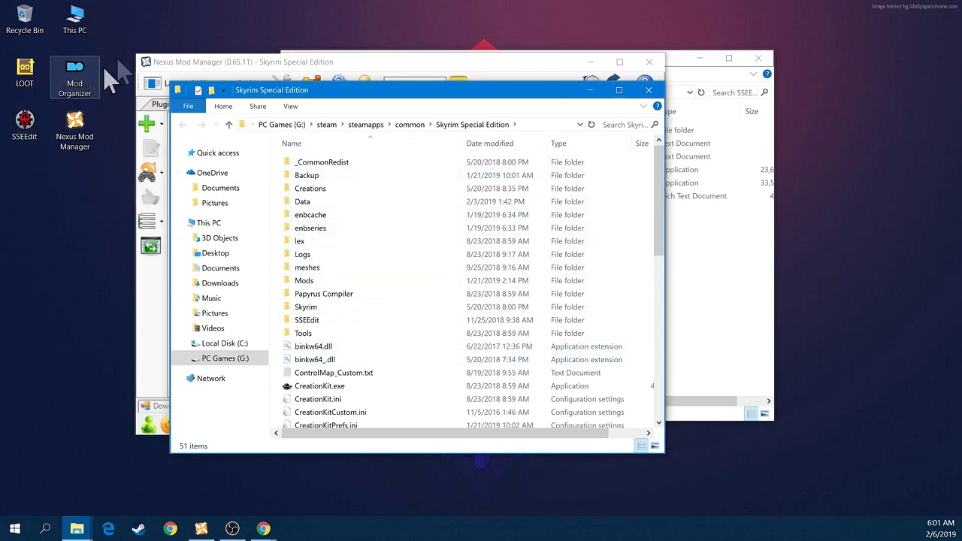
pyautogui.moveTo(391, 94); pyautogui.dragTo(366, 65)
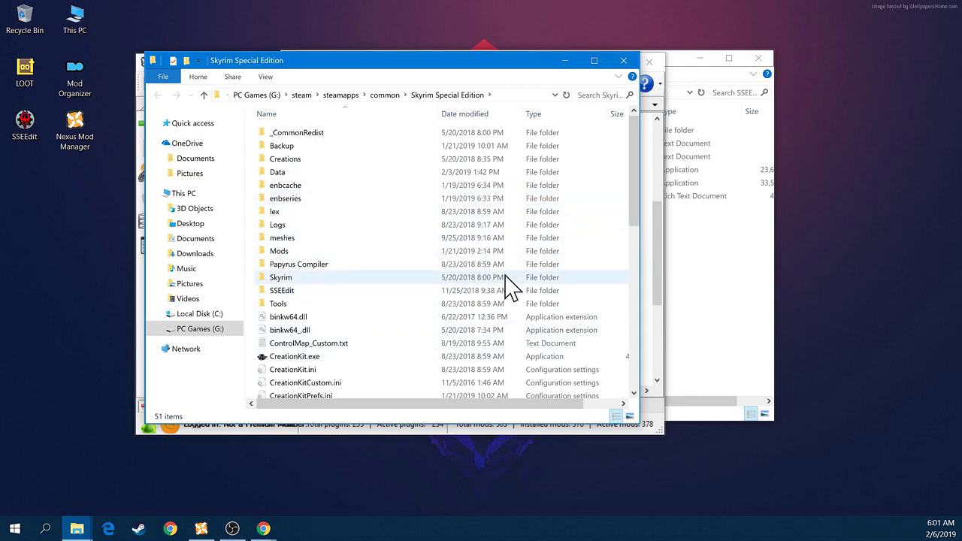
# Inspect the existing SSEEdit folder inside the game's root folder and the location of SkyrimSE.exe
pyautogui.moveTo(372, 66)
pyautogui.mouseDown()
pyautogui.moveTo(534, 86)
pyautogui.moveTo(376, 79)
pyautogui.moveTo(376, 55)
pyautogui.mouseUp()
pyautogui.doubleClick(333, 280)
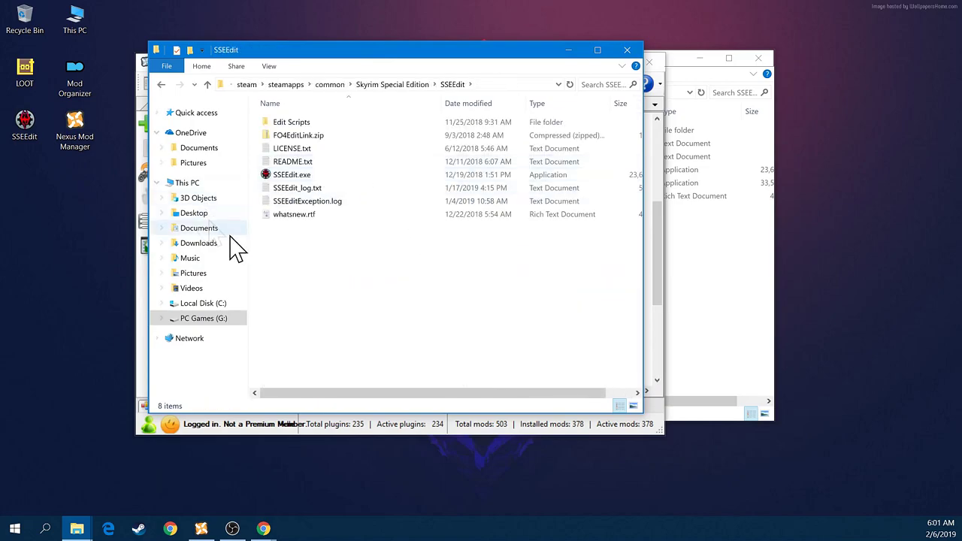
pyautogui.click(160, 84)
pyautogui.scroll(-10, 368, 301)
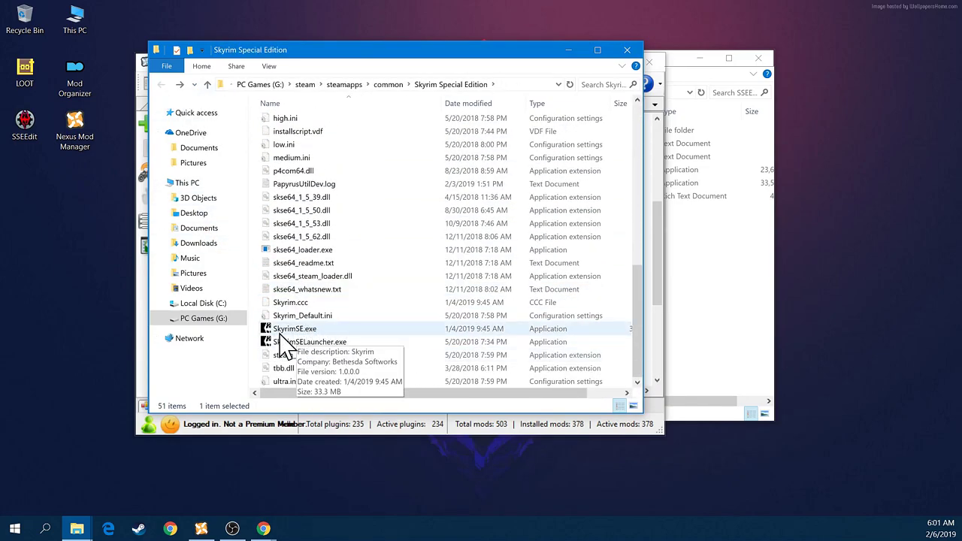
pyautogui.scroll(8, 352, 331)
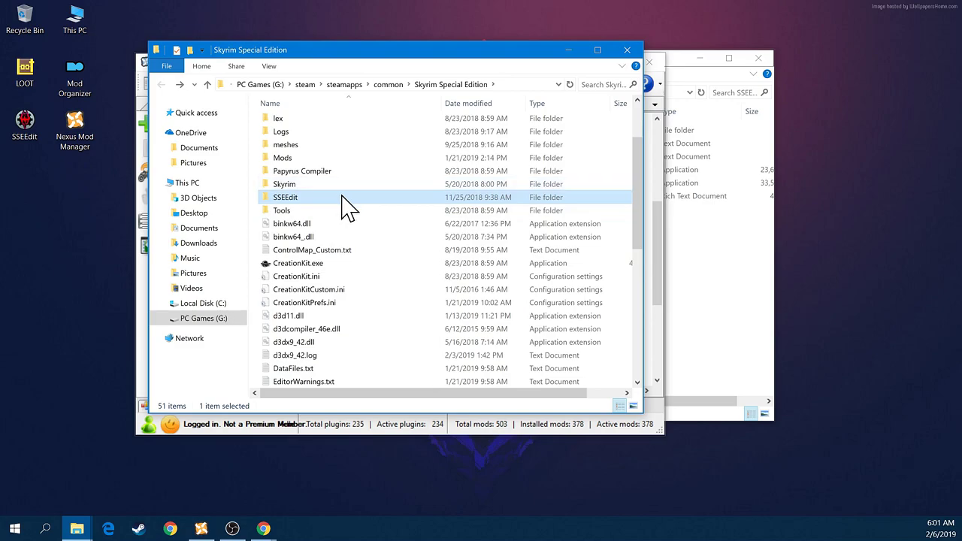
# Close the extracted SSEEdit folder window and Nexus Mod Manager, keeping the Skyrim Special Edition folder open clear of the desktop icons
pyautogui.moveTo(427, 50); pyautogui.dragTo(354, 44)
pyautogui.moveTo(673, 64); pyautogui.dragTo(600, 68)
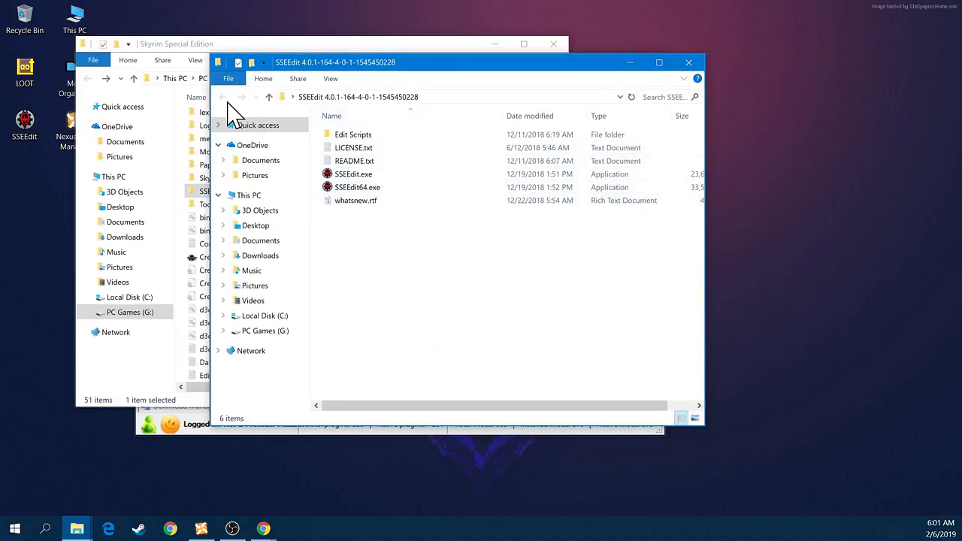
pyautogui.click(269, 97)
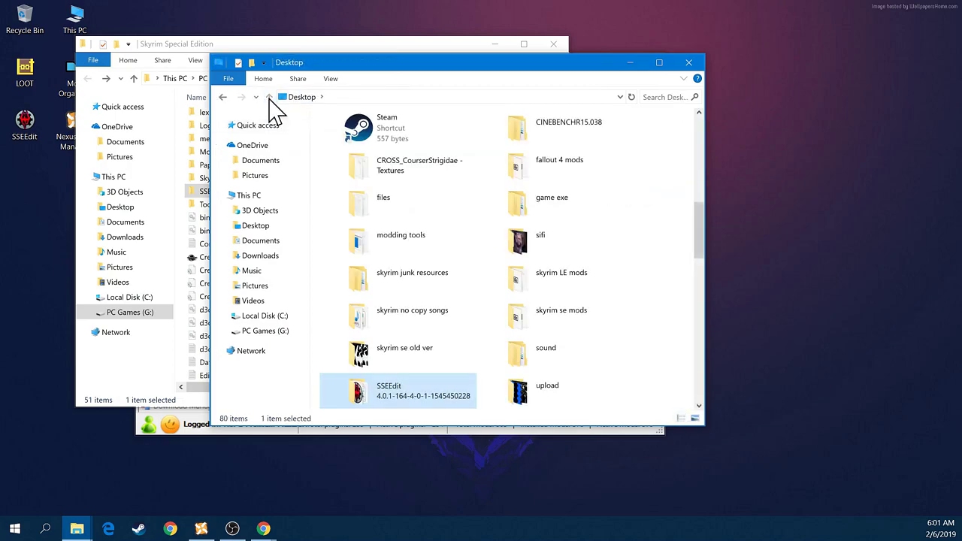
pyautogui.click(688, 63)
pyautogui.moveTo(439, 47); pyautogui.dragTo(688, 104)
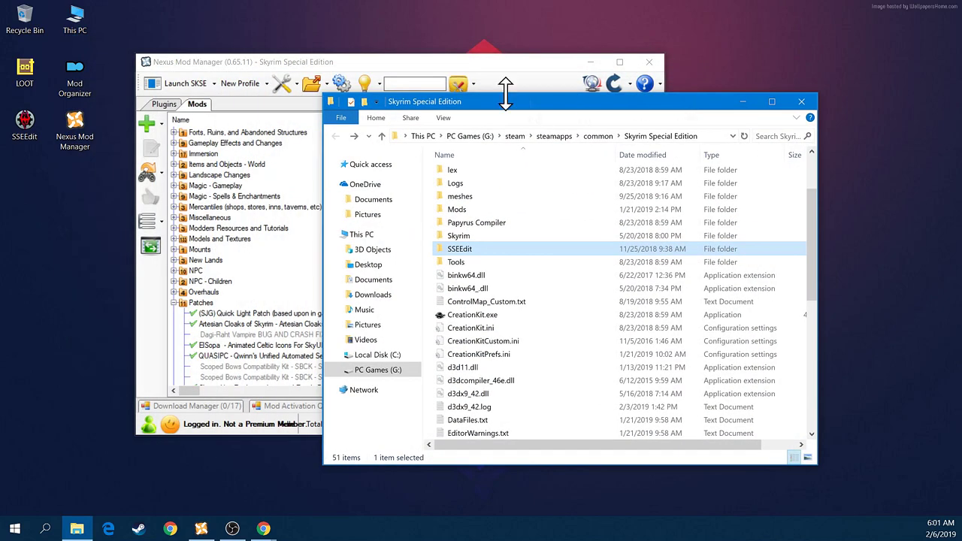
pyautogui.click(649, 62)
pyautogui.moveTo(492, 110); pyautogui.dragTo(519, 242)
# Move the extracted SSEEdit folder to a clear spot on the desktop and rename it SSEEdit
pyautogui.moveTo(369, 178); pyautogui.dragTo(177, 204)
pyautogui.rightClick(175, 198)
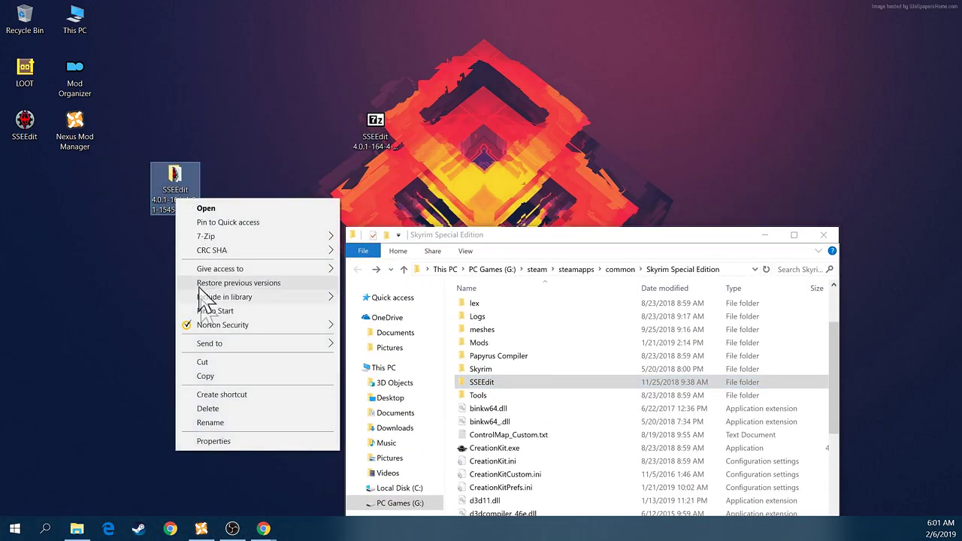
pyautogui.click(233, 423)
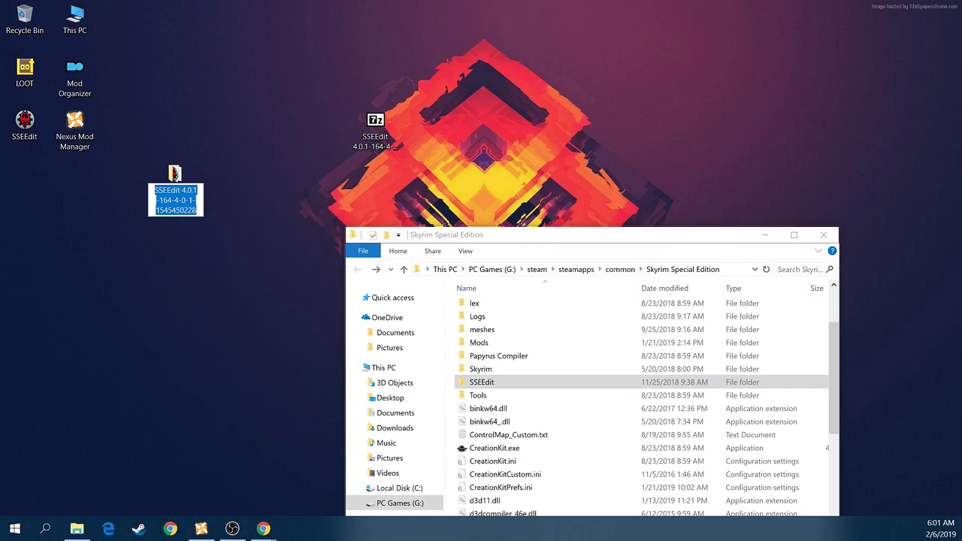
pyautogui.press('Home')
pyautogui.hotkey('ctrl', 'Right')
pyautogui.hotkey('shift', 'End')
pyautogui.press('Delete')
pyautogui.press('Return')
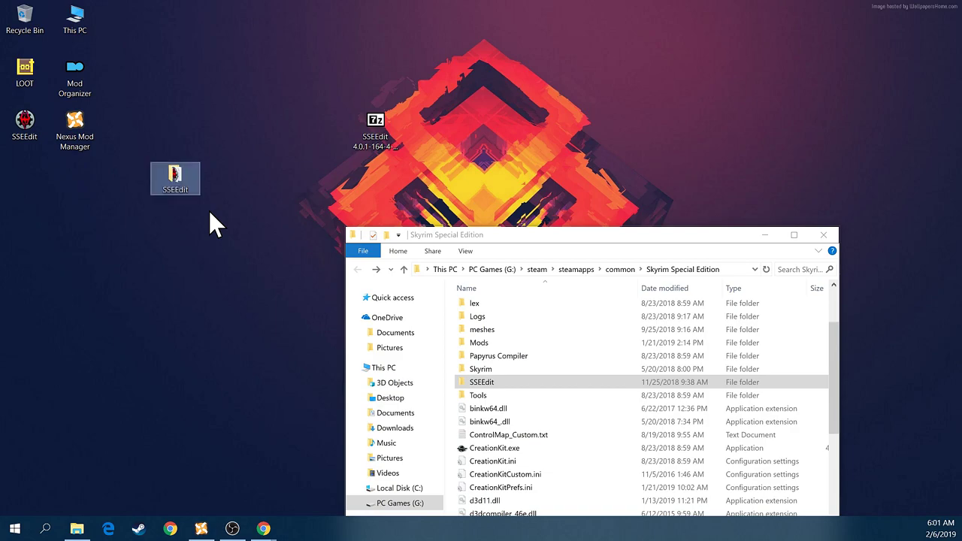
# Open the SSEEdit folder in the Skyrim Special Edition directory and show the Send to option for SSEEdit.exe
pyautogui.moveTo(499, 239); pyautogui.dragTo(430, 85)
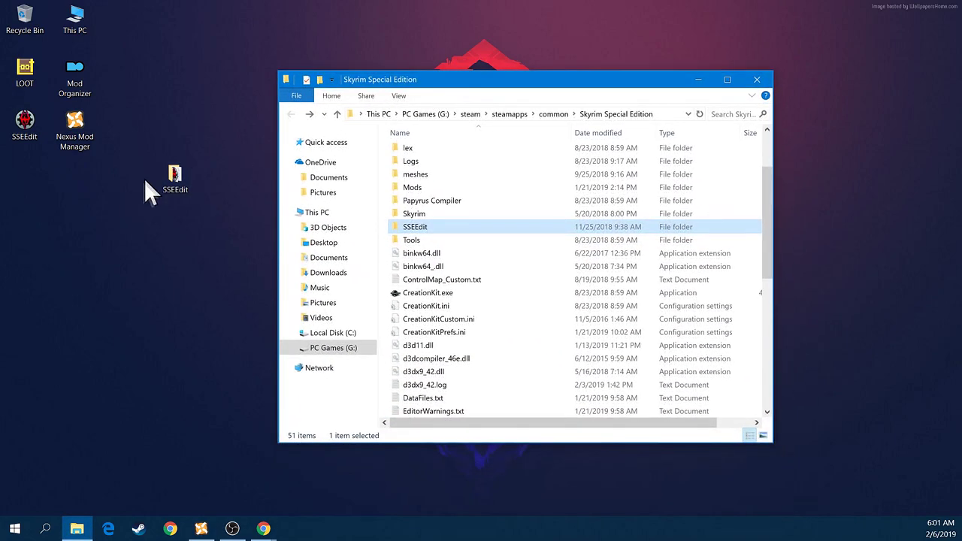
pyautogui.moveTo(165, 170); pyautogui.dragTo(120, 174)
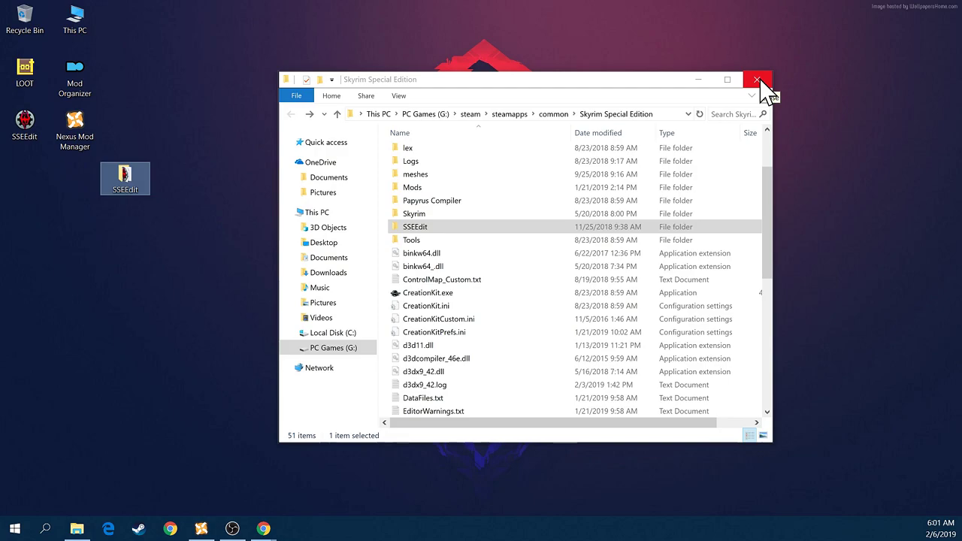
pyautogui.doubleClick(498, 226)
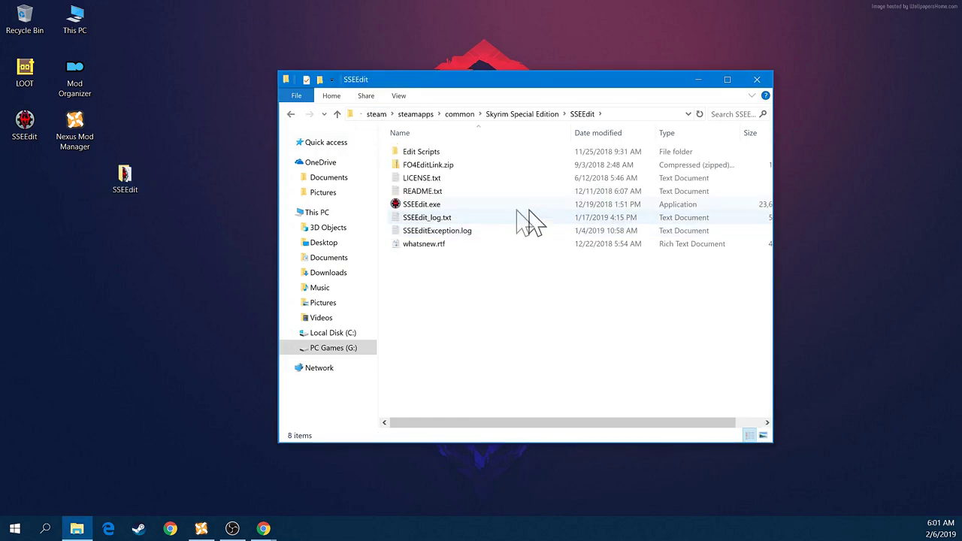
pyautogui.rightClick(440, 206)
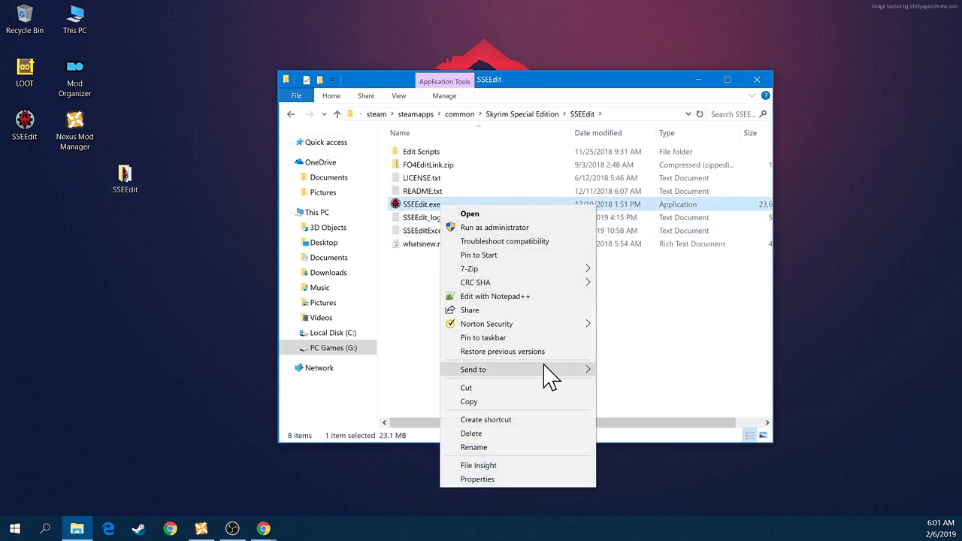
pyautogui.moveTo(546, 368)
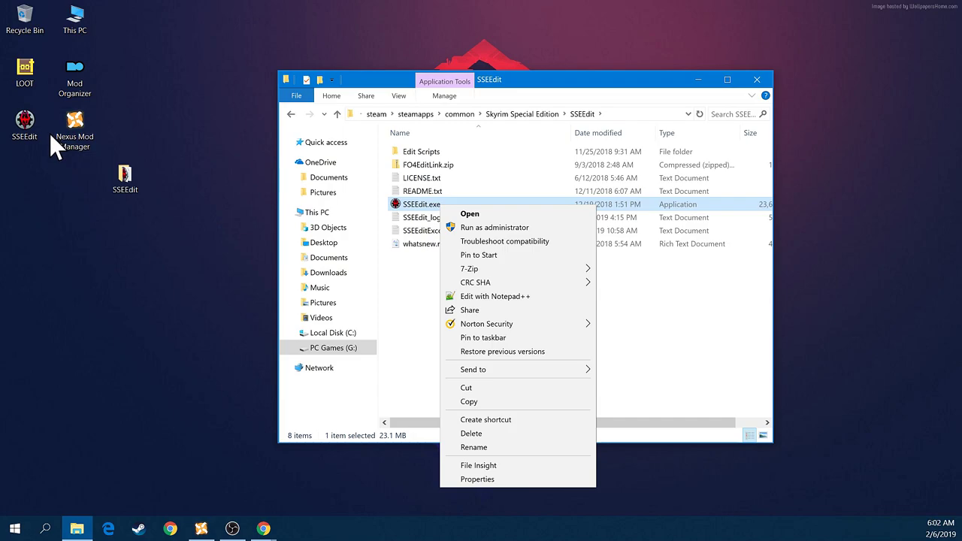
# Launch SSEEdit from its desktop shortcut, open LOOT, and reposition the LOOT window to view the general information
pyautogui.doubleClick(26, 130)
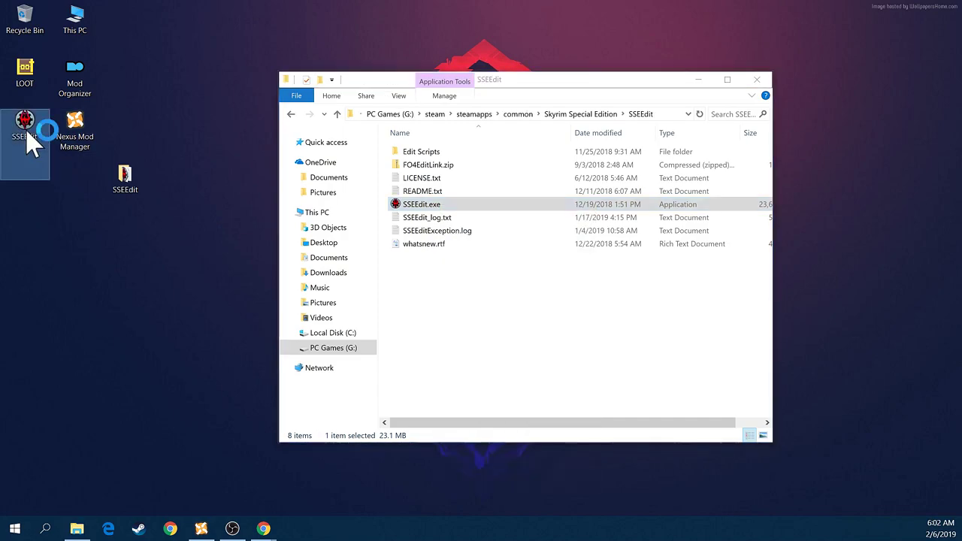
pyautogui.doubleClick(25, 75)
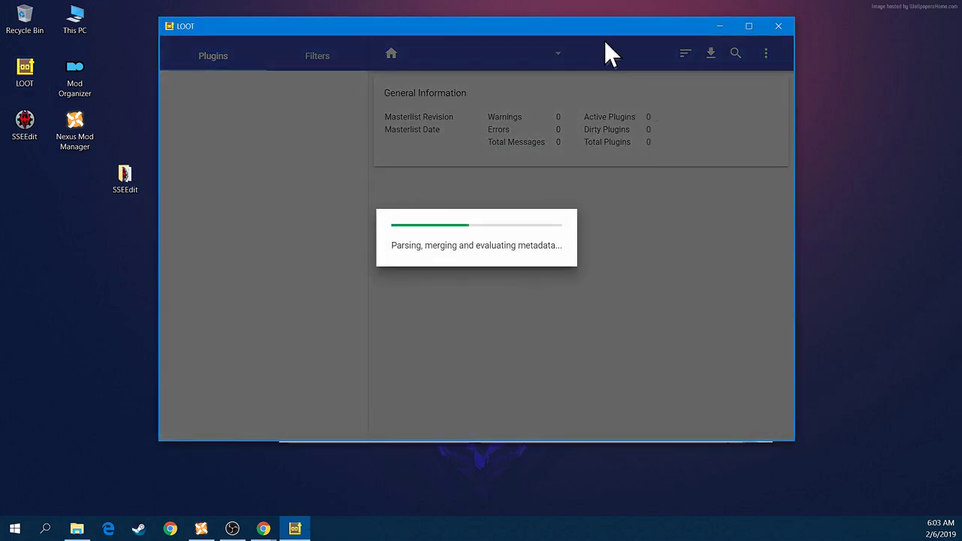
pyautogui.moveTo(603, 32); pyautogui.dragTo(643, 63)
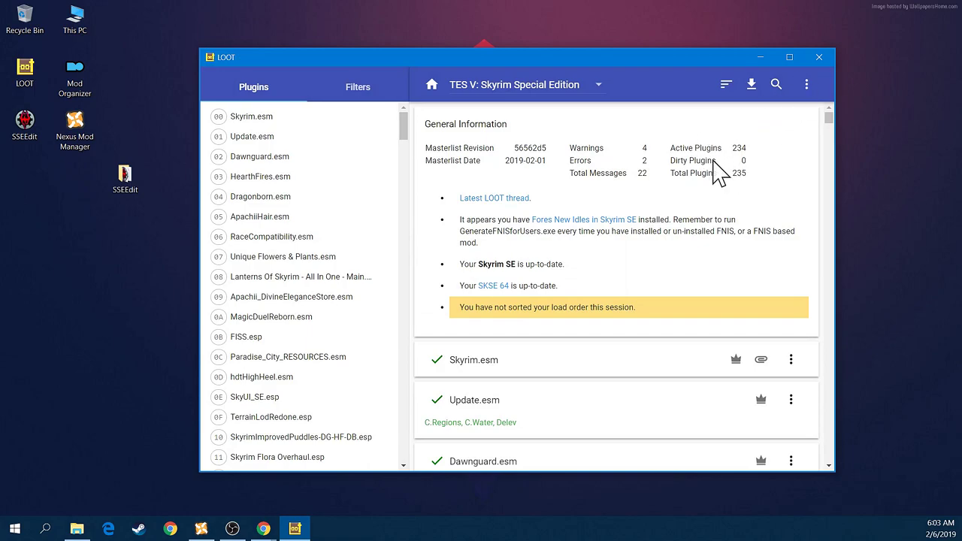
# Launch SSEEdit from its desktop shortcut and minimize the LOOT window to clear the view of the module list
pyautogui.moveTo(568, 62); pyautogui.dragTo(626, 71)
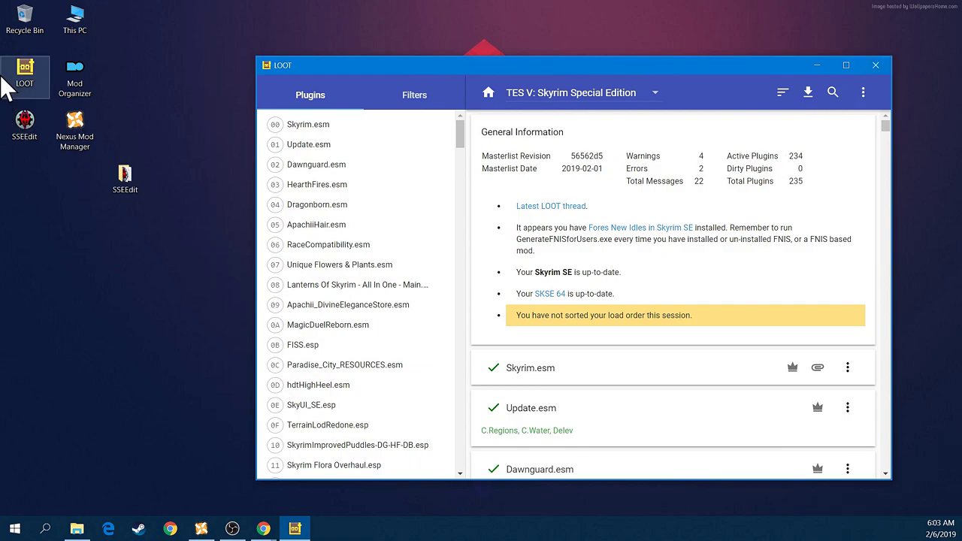
pyautogui.doubleClick(16, 126)
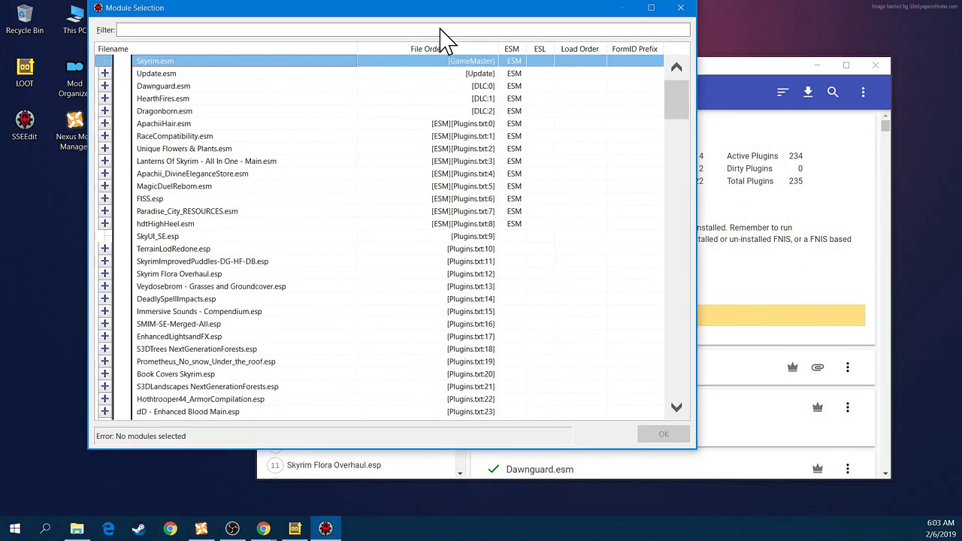
pyautogui.moveTo(762, 69); pyautogui.dragTo(641, 34)
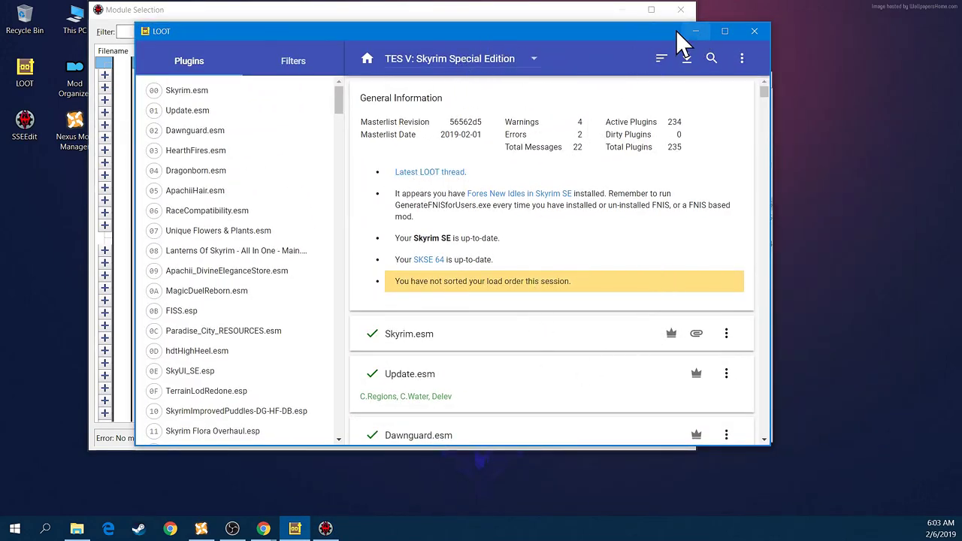
pyautogui.click(696, 32)
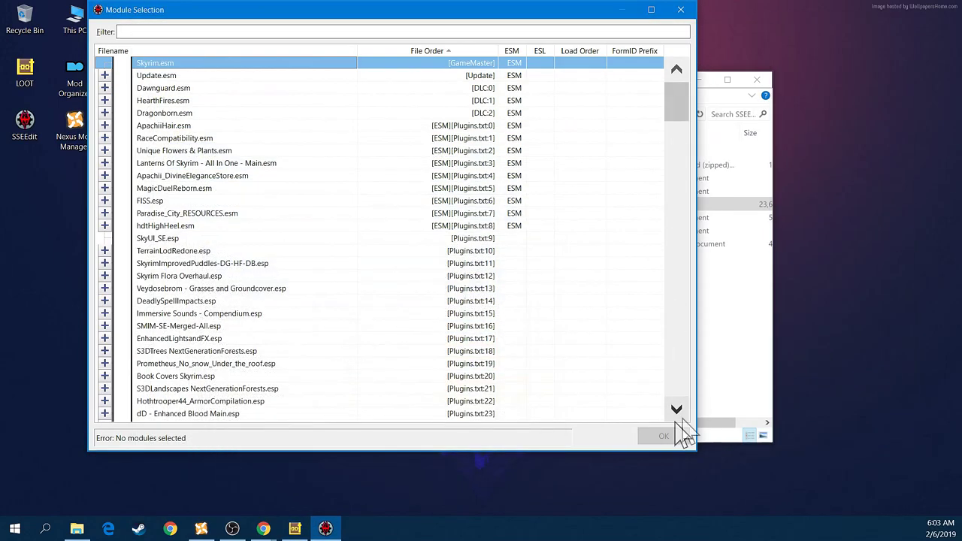
# Try marking TerrainLodRedone.esp and Dawnguard.esm for loading in the module list, clearing each mark again
pyautogui.click(122, 251)
pyautogui.click(121, 251)
pyautogui.scroll(-10, 241, 291)
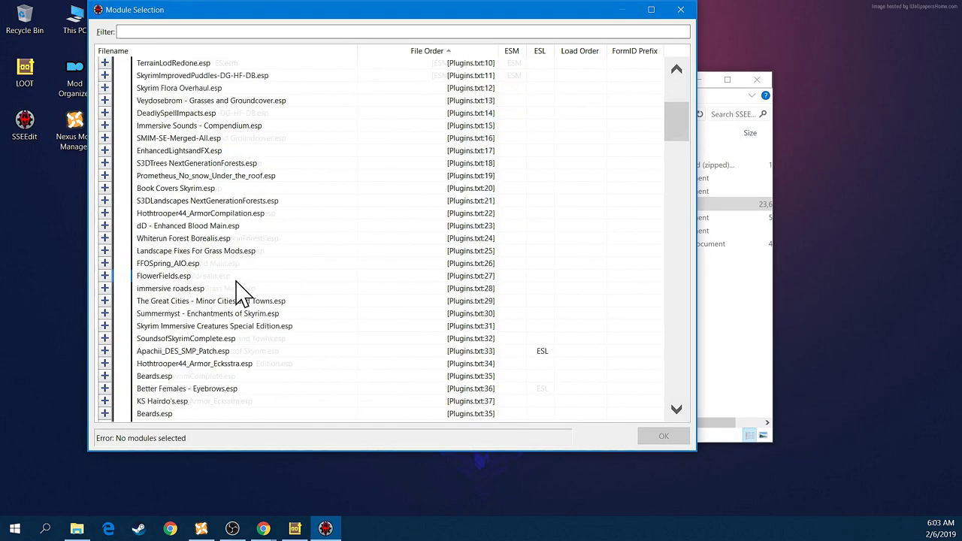
pyautogui.scroll(4, 240, 290)
pyautogui.scroll(7, 241, 290)
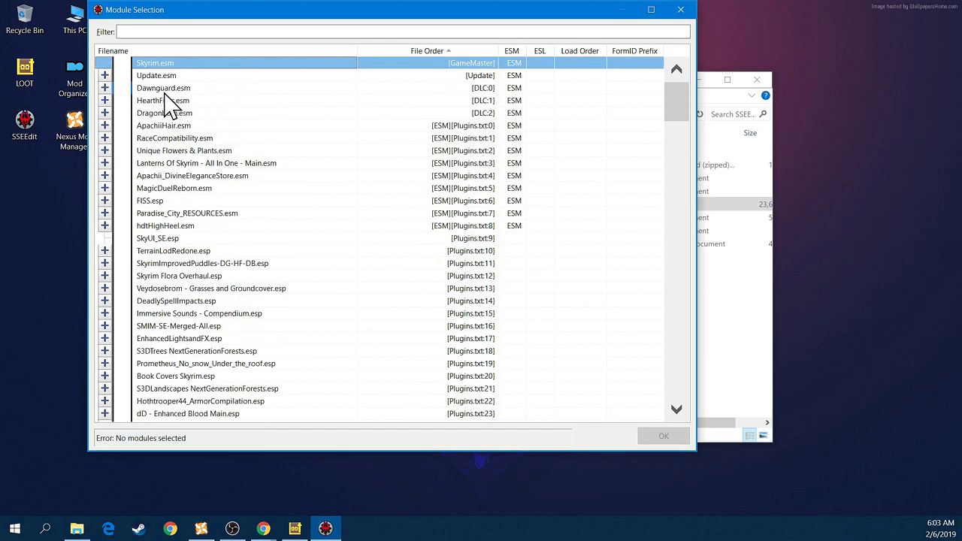
pyautogui.click(122, 88)
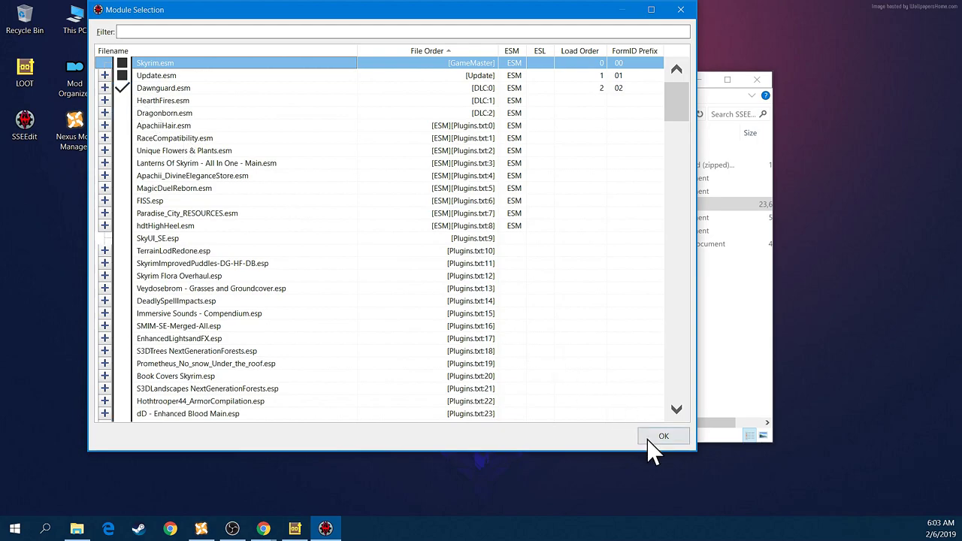
pyautogui.click(122, 88)
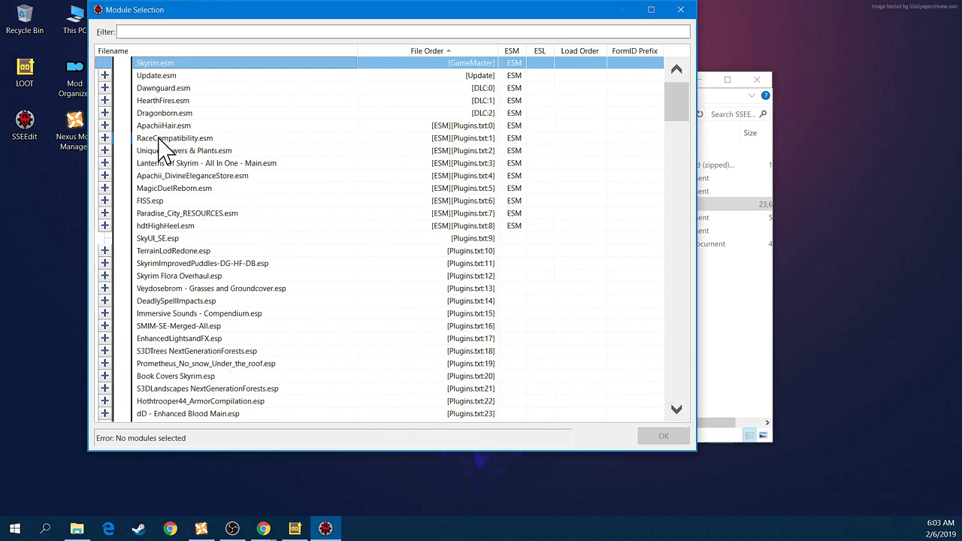
# Mark and unmark Cherry's Eyes.esp in the module list, and move the Module Selection window lower on the desktop
pyautogui.scroll(-12, 204, 366)
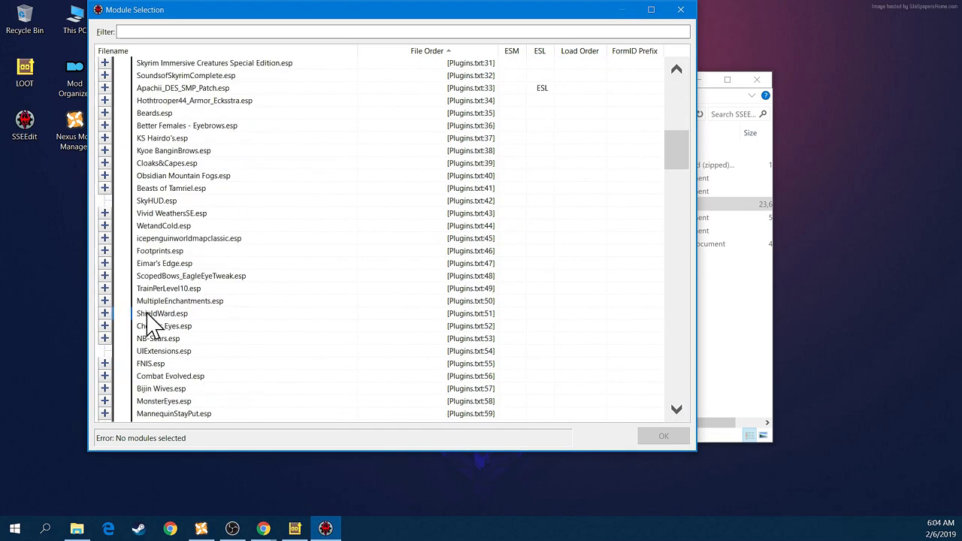
pyautogui.click(123, 326)
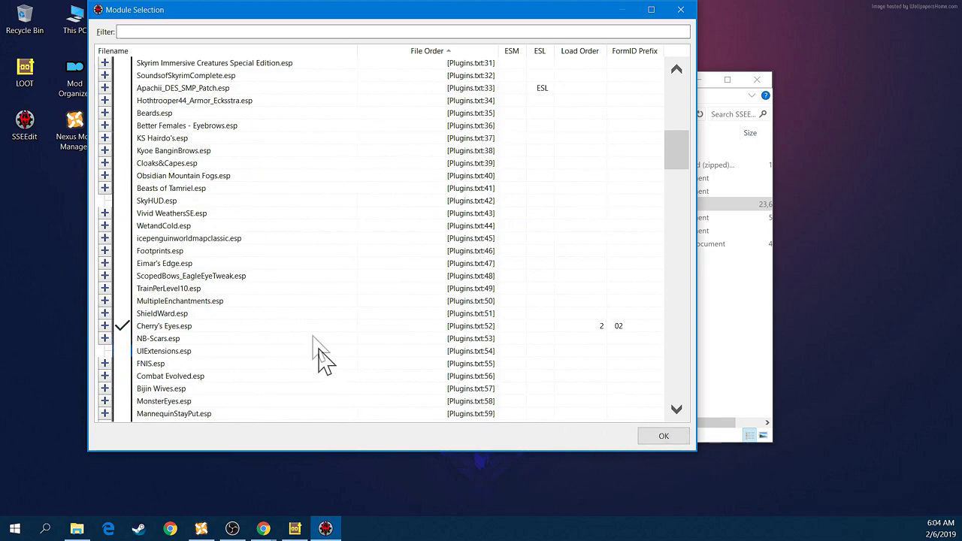
pyautogui.click(123, 328)
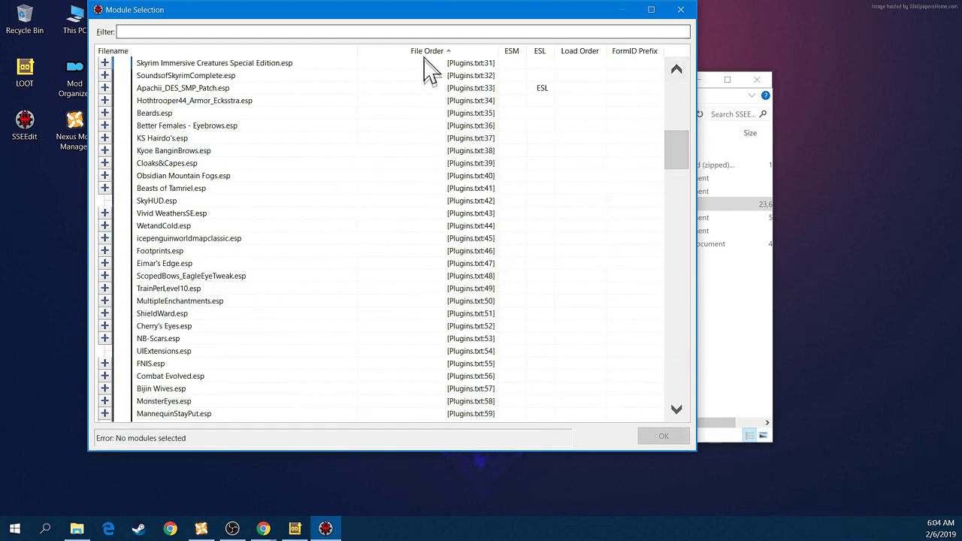
pyautogui.moveTo(425, 11); pyautogui.dragTo(415, 73)
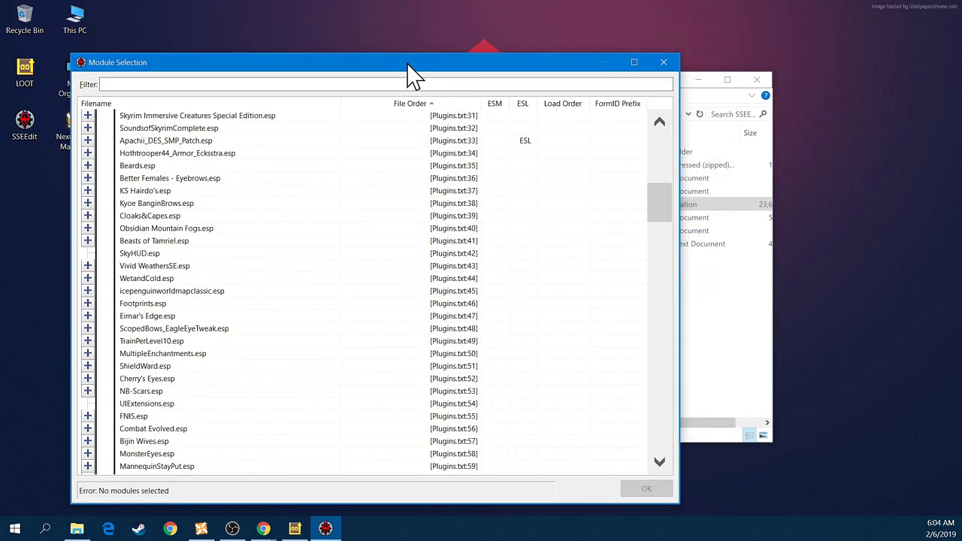